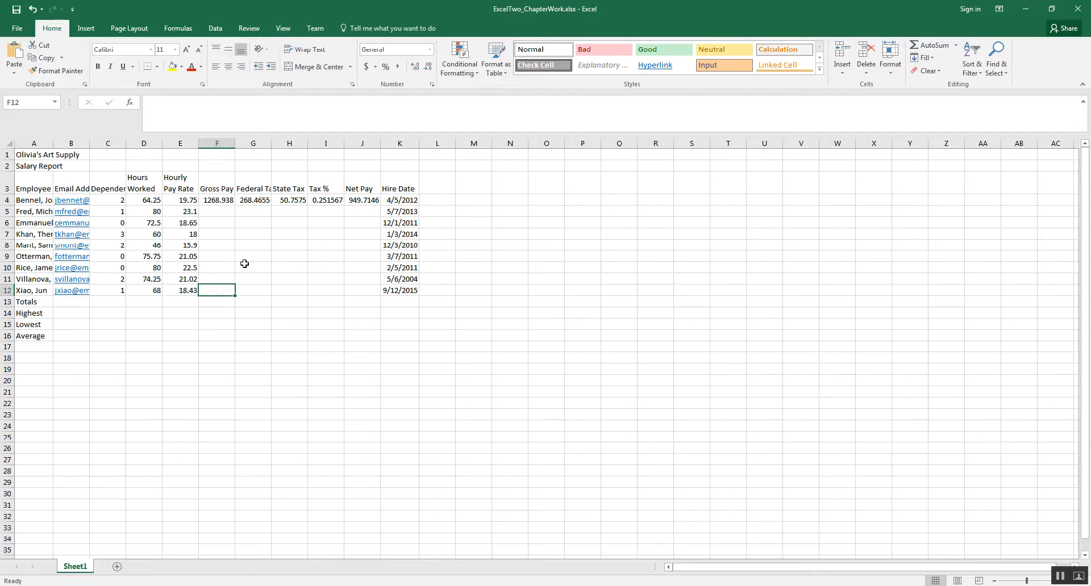
{"action": "left_click", "coordinate": [224, 211]}
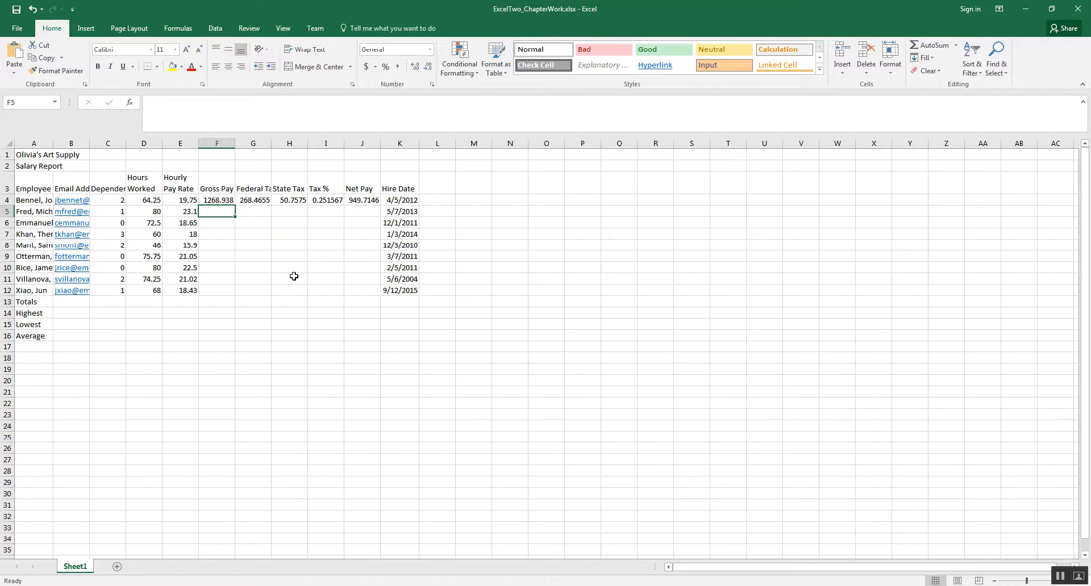
{"action": "left_click", "coordinate": [219, 201]}
{"action": "left_click", "coordinate": [223, 214]}
{"action": "left_click", "coordinate": [222, 222]}
{"action": "left_click", "coordinate": [222, 233]}
{"action": "left_click", "coordinate": [219, 266]}
{"action": "left_click", "coordinate": [221, 279]}
{"action": "left_click", "coordinate": [222, 291]}
Fill the Gross Pay formula =D4*E4 from F4 down to F12 for all employees
{"action": "left_click", "coordinate": [218, 200]}
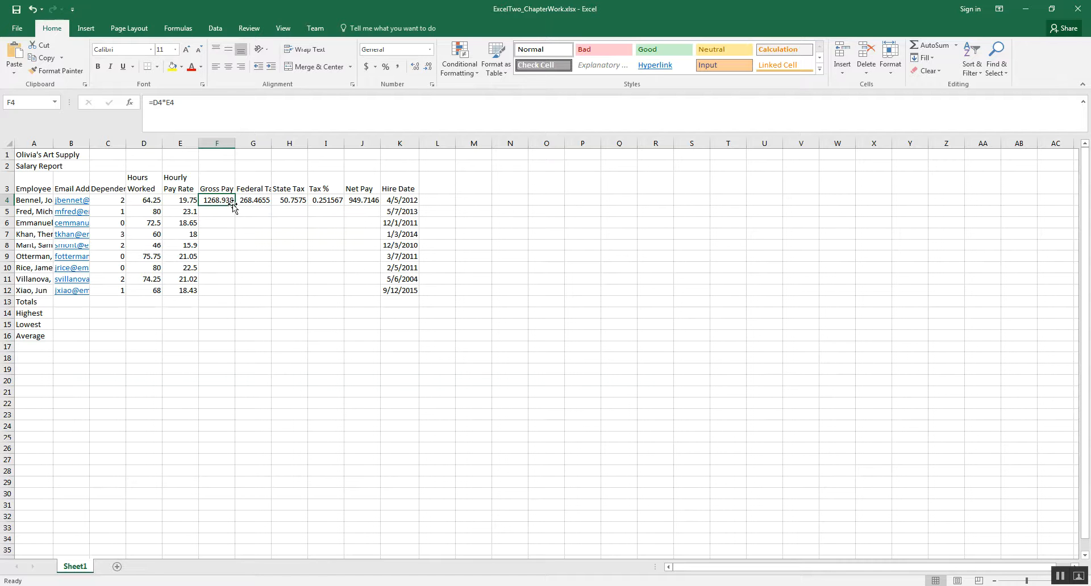
{"action": "mouse_move", "coordinate": [236, 206]}
{"action": "left_mouse_down"}
{"action": "mouse_move", "coordinate": [223, 209]}
{"action": "mouse_move", "coordinate": [238, 219]}
{"action": "mouse_move", "coordinate": [217, 202]}
{"action": "left_mouse_up"}
{"action": "double_click", "coordinate": [227, 198]}
{"action": "key", "text": "Return"}
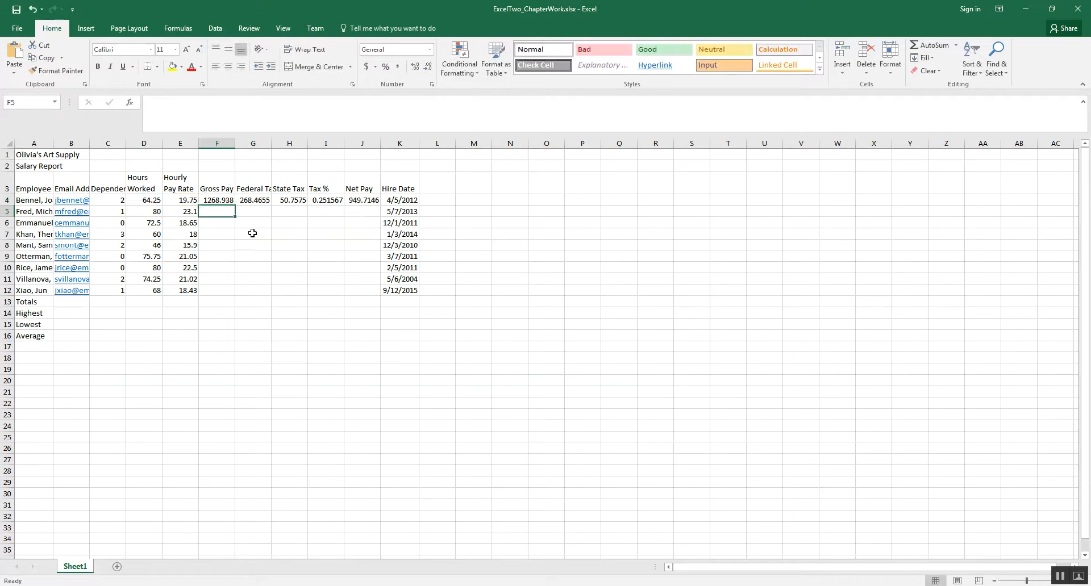
{"action": "left_click_drag", "start_coordinate": [238, 200], "coordinate": [232, 204]}
{"action": "left_click", "coordinate": [223, 202]}
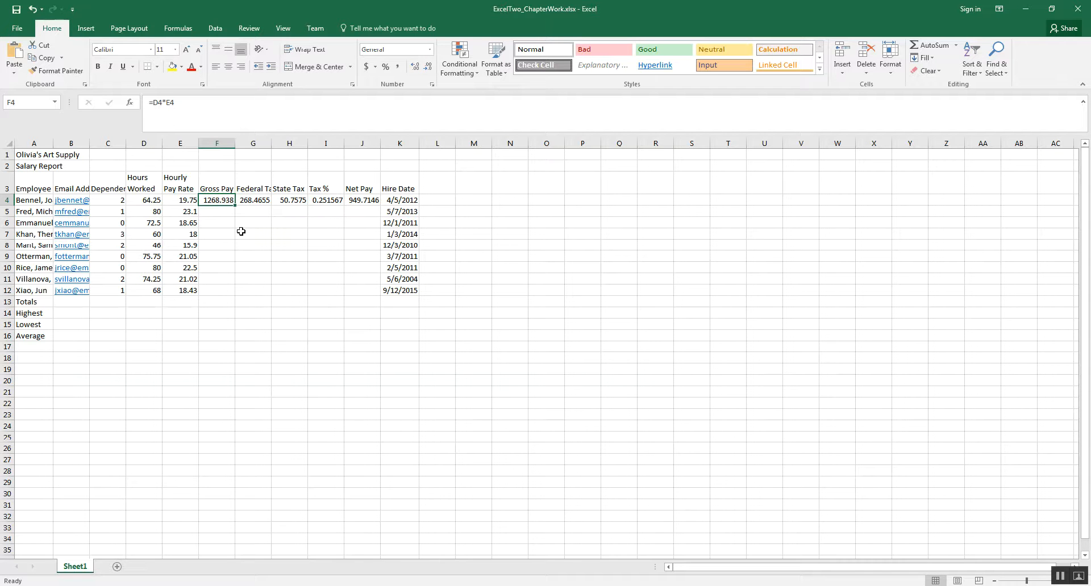
{"action": "left_click_drag", "start_coordinate": [234, 206], "coordinate": [241, 299]}
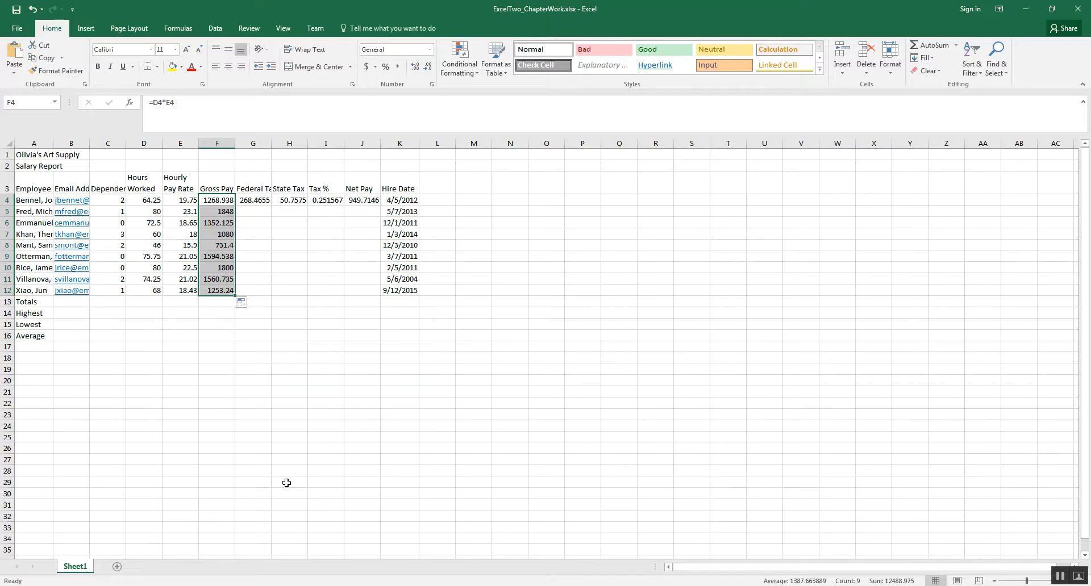
Display the sheet's formulas, examine the cell references of each Gross Pay formula in F4:F12, and return to showing values
{"action": "key", "text": "ctrl+grave"}
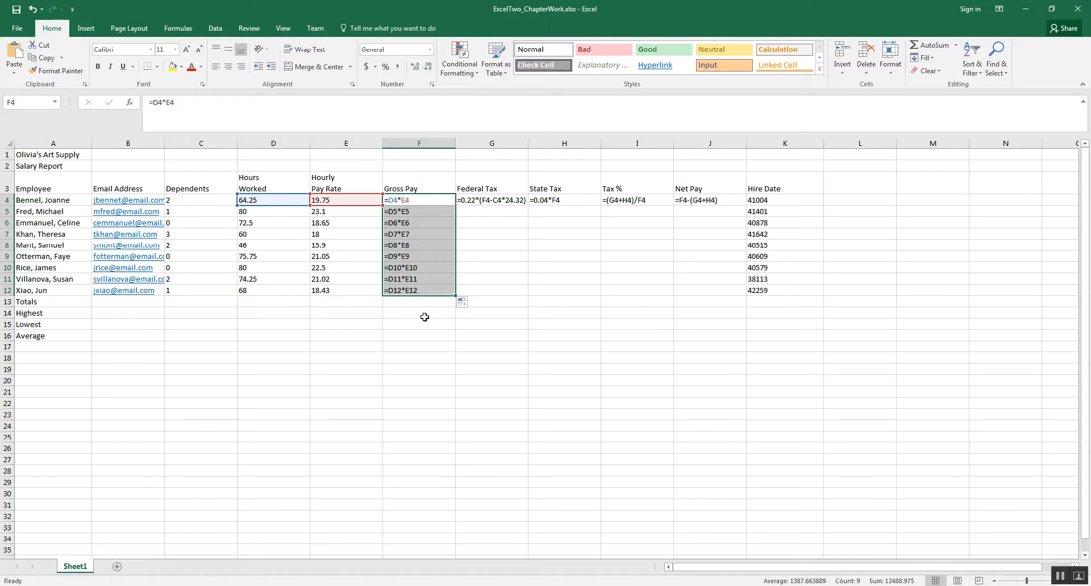
{"action": "left_click", "coordinate": [402, 199]}
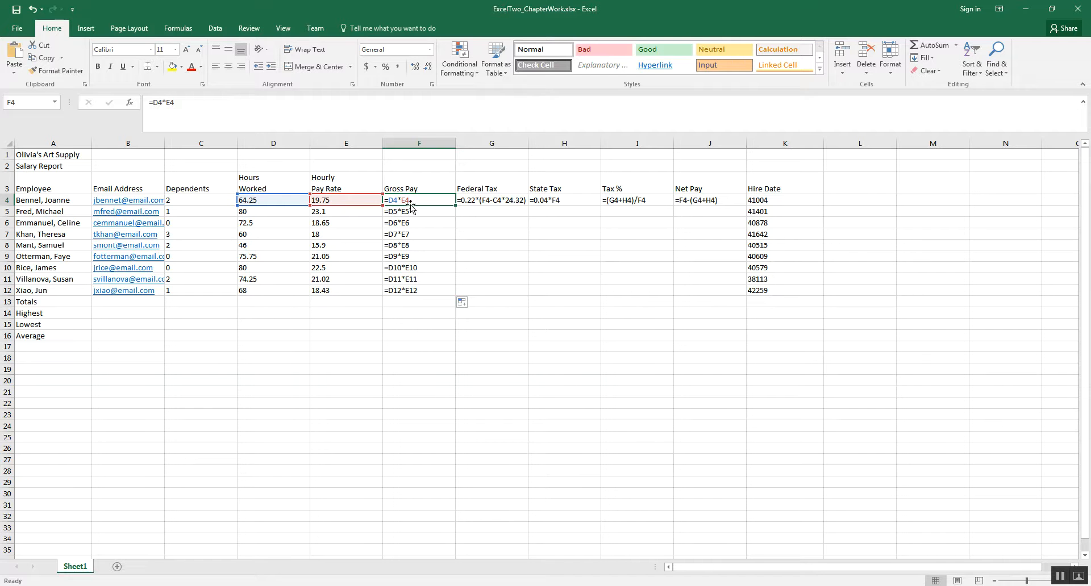
{"action": "key", "text": "Down"}
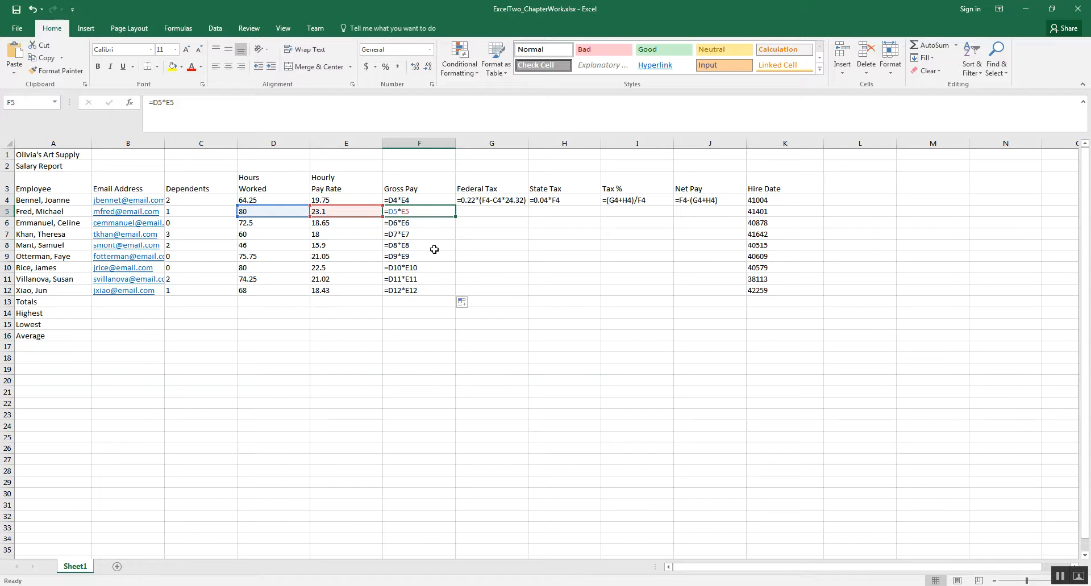
{"action": "key", "text": "Down"}
{"action": "key", "text": "Down"}
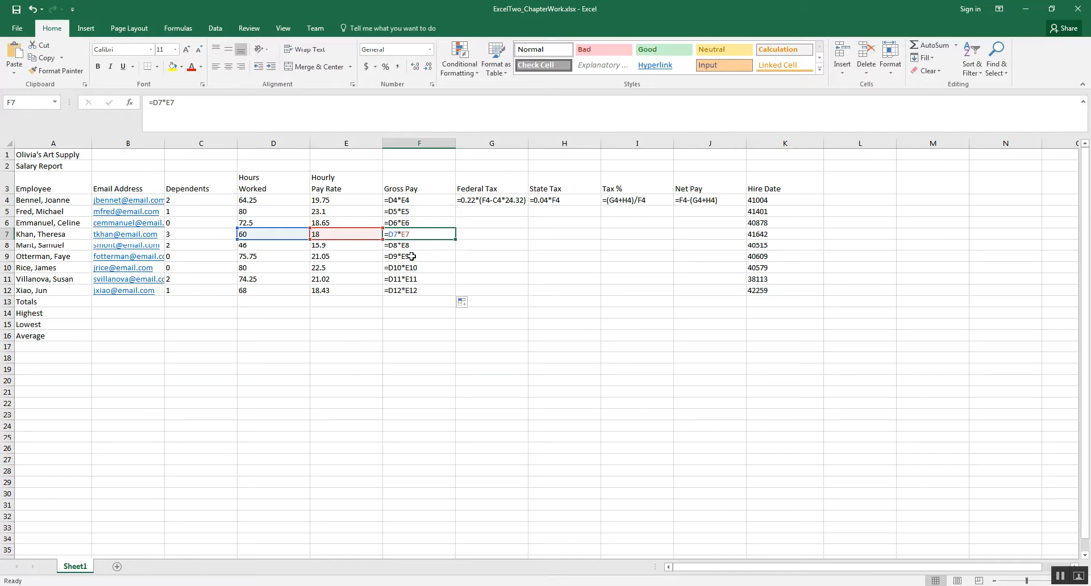
{"action": "key", "text": "Down"}
{"action": "key", "text": "Down"}
{"action": "key", "text": "Down"}
{"action": "key", "text": "Down"}
{"action": "key", "text": "Down"}
{"action": "key", "text": "Up"}
{"action": "key", "text": "Up"}
{"action": "key", "text": "Up"}
{"action": "key", "text": "Up"}
{"action": "key", "text": "Up"}
{"action": "key", "text": "Up"}
{"action": "key", "text": "Up"}
{"action": "key", "text": "Down"}
{"action": "key", "text": "Down"}
{"action": "key", "text": "Down"}
{"action": "key", "text": "Down"}
{"action": "key", "text": "Down"}
{"action": "key", "text": "Down"}
{"action": "key", "text": "Down"}
{"action": "key", "text": "Down"}
{"action": "key", "text": "Up"}
{"action": "key", "text": "Up"}
{"action": "key", "text": "Up"}
{"action": "key", "text": "Up"}
{"action": "key", "text": "Up"}
{"action": "key", "text": "Up"}
{"action": "key", "text": "Up"}
{"action": "key", "text": "Up"}
{"action": "key", "text": "Up"}
{"action": "key", "text": "Down"}
{"action": "key", "text": "Down"}
{"action": "key", "text": "Down"}
{"action": "key", "text": "Down"}
{"action": "key", "text": "Down"}
{"action": "key", "text": "Down"}
{"action": "key", "text": "Down"}
{"action": "key", "text": "Down"}
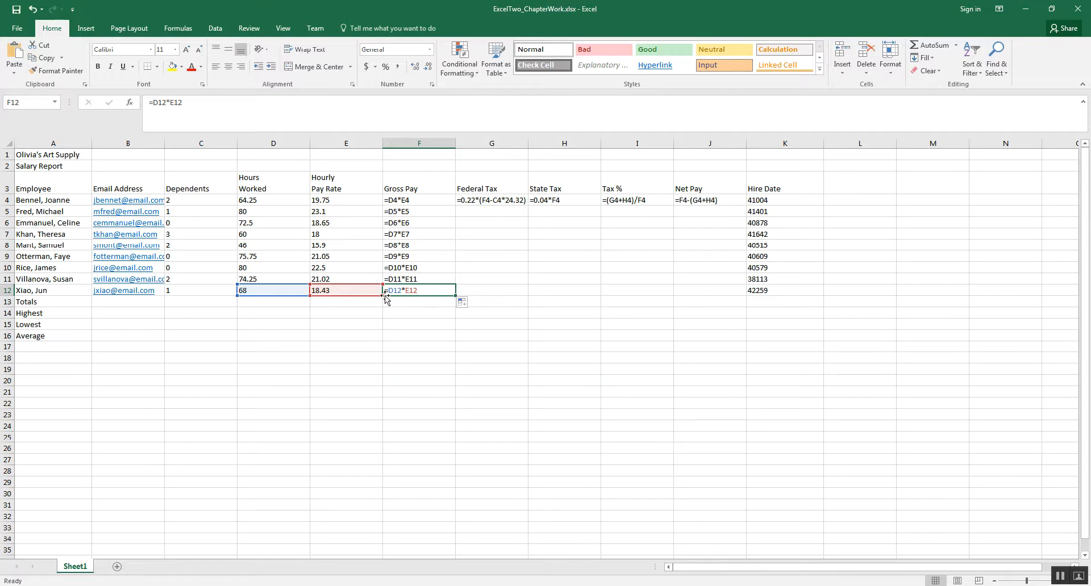
{"action": "key", "text": "Up"}
{"action": "key", "text": "Up"}
{"action": "key", "text": "Up"}
{"action": "key", "text": "Up"}
{"action": "key", "text": "Up"}
{"action": "key", "text": "Up"}
{"action": "key", "text": "Up"}
{"action": "key", "text": "Up"}
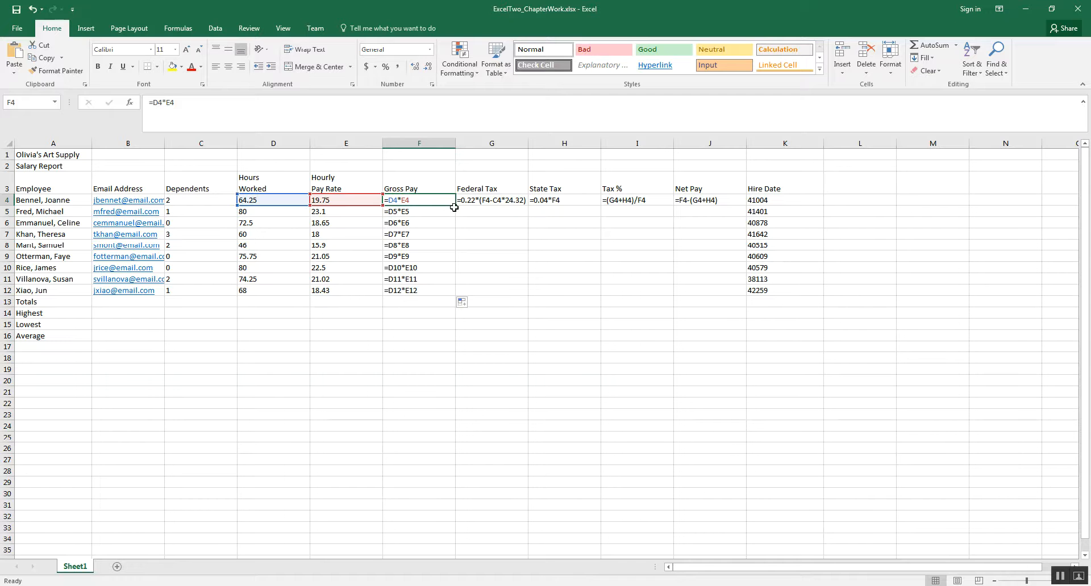
{"action": "key", "text": "ctrl+grave"}
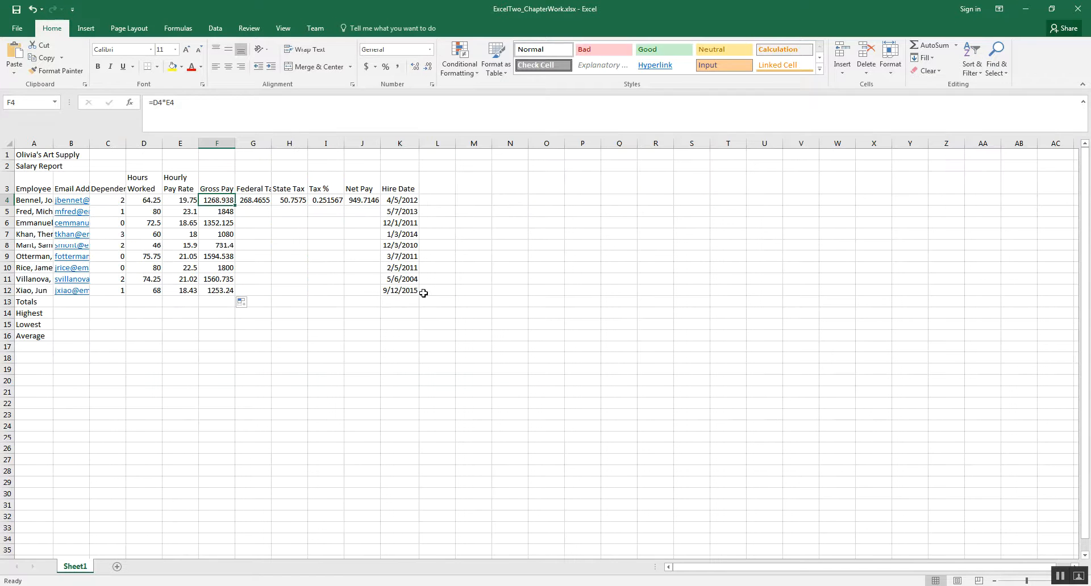
Check the Gross Pay formulas row by row in column F with the calculated values displayed
{"action": "left_click", "coordinate": [220, 210]}
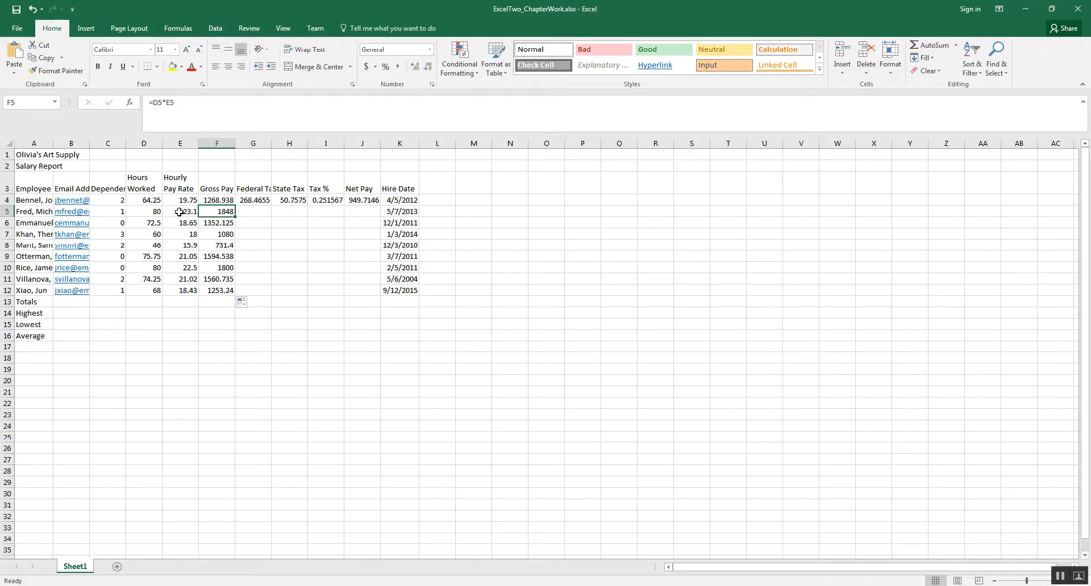
{"action": "left_click", "coordinate": [221, 223]}
{"action": "left_click", "coordinate": [226, 234]}
{"action": "left_click", "coordinate": [230, 245]}
{"action": "left_click", "coordinate": [227, 258]}
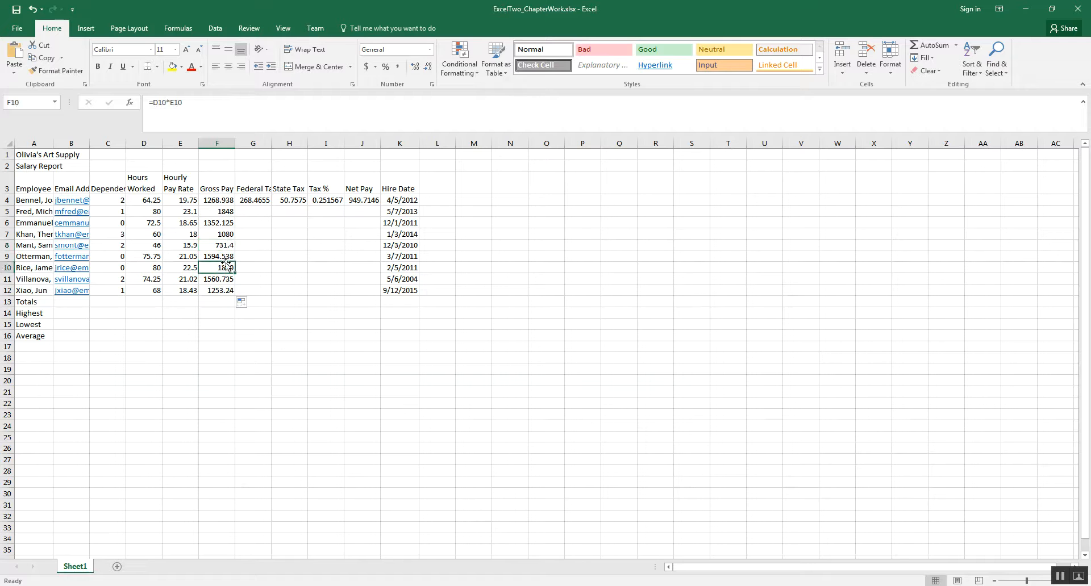
{"action": "left_click", "coordinate": [227, 269]}
{"action": "left_click", "coordinate": [227, 279]}
{"action": "left_click", "coordinate": [225, 290]}
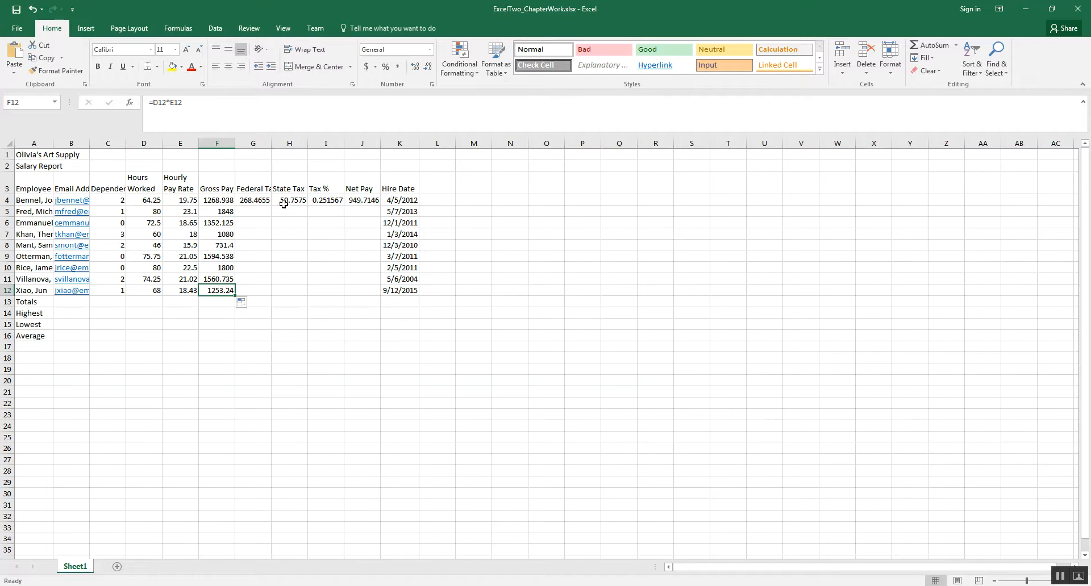
{"action": "left_click", "coordinate": [226, 203]}
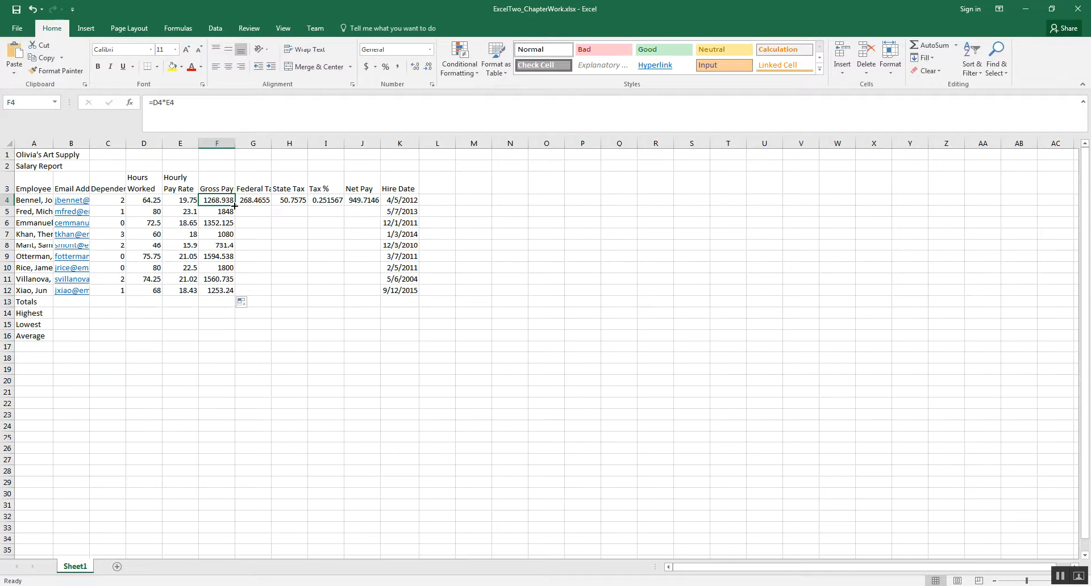
Try to fill the Federal Tax formula from G4 across to J4 and undo that fill
{"action": "left_click", "coordinate": [252, 200]}
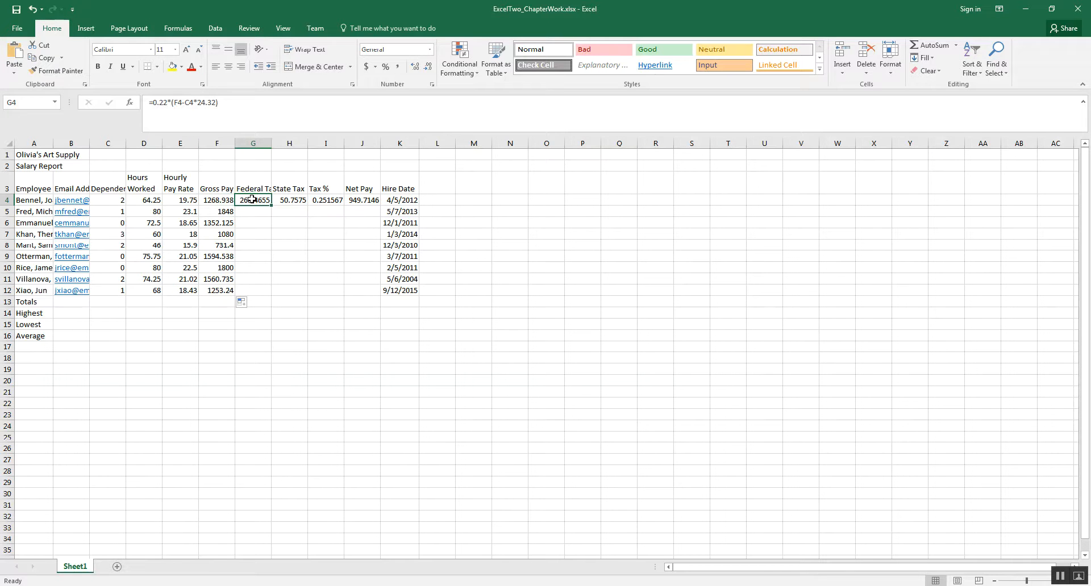
{"action": "left_click_drag", "start_coordinate": [254, 199], "coordinate": [370, 201]}
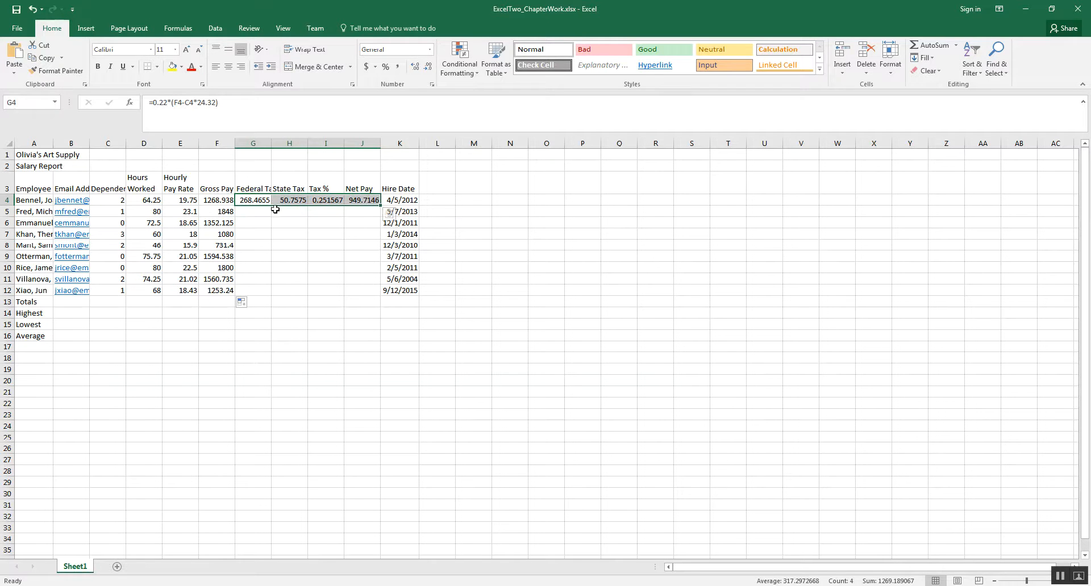
{"action": "mouse_move", "coordinate": [256, 199]}
{"action": "left_mouse_down"}
{"action": "mouse_move", "coordinate": [361, 199]}
{"action": "mouse_move", "coordinate": [258, 198]}
{"action": "left_mouse_up"}
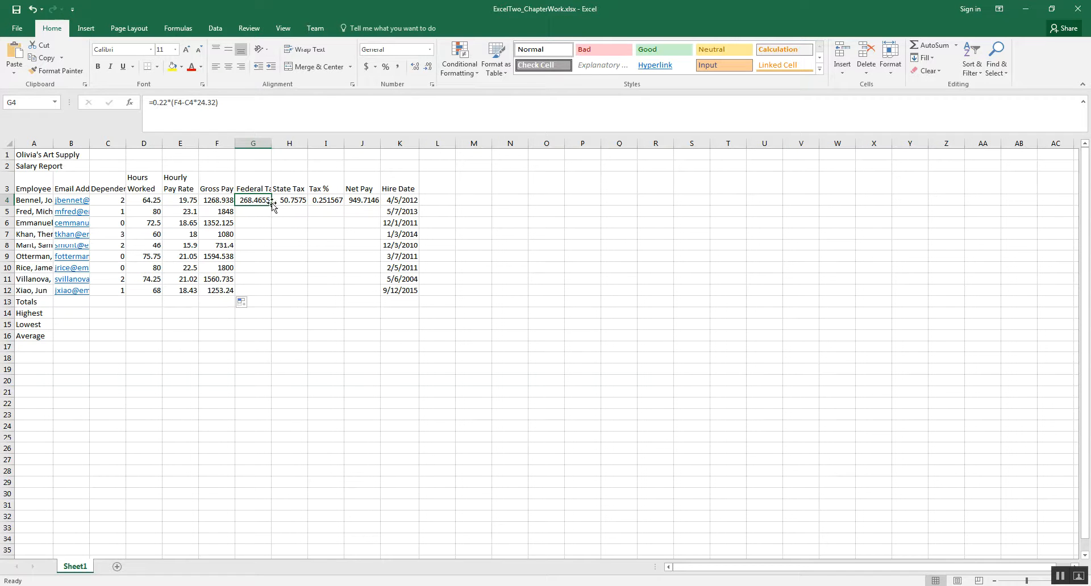
{"action": "left_click_drag", "start_coordinate": [271, 207], "coordinate": [372, 205]}
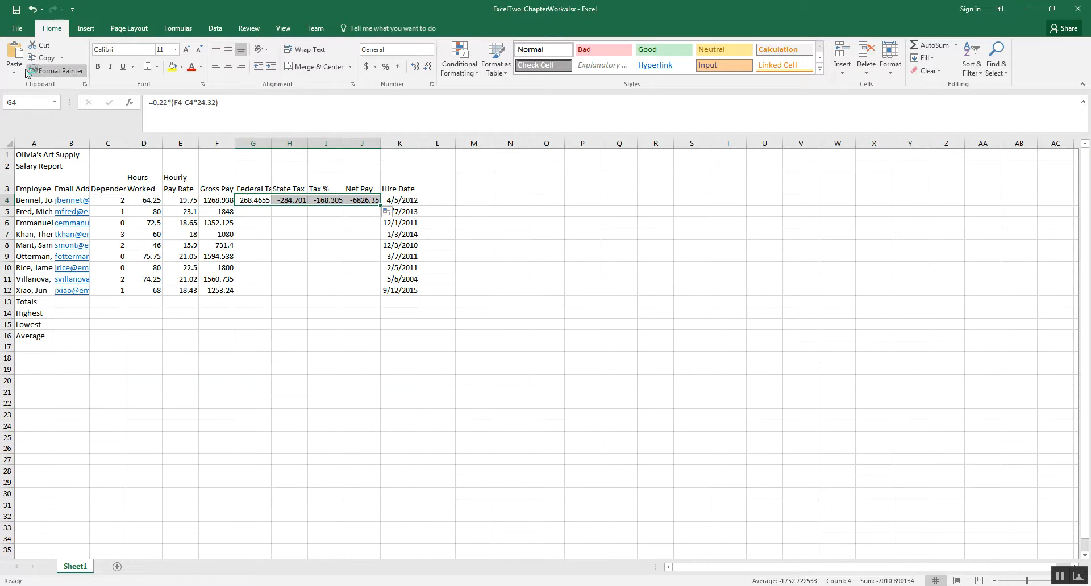
{"action": "left_click", "coordinate": [32, 9]}
Fill the Federal Tax, State Tax, Tax % and Net Pay formulas in G4:J4 down to row 12
{"action": "left_click_drag", "start_coordinate": [257, 199], "coordinate": [381, 295]}
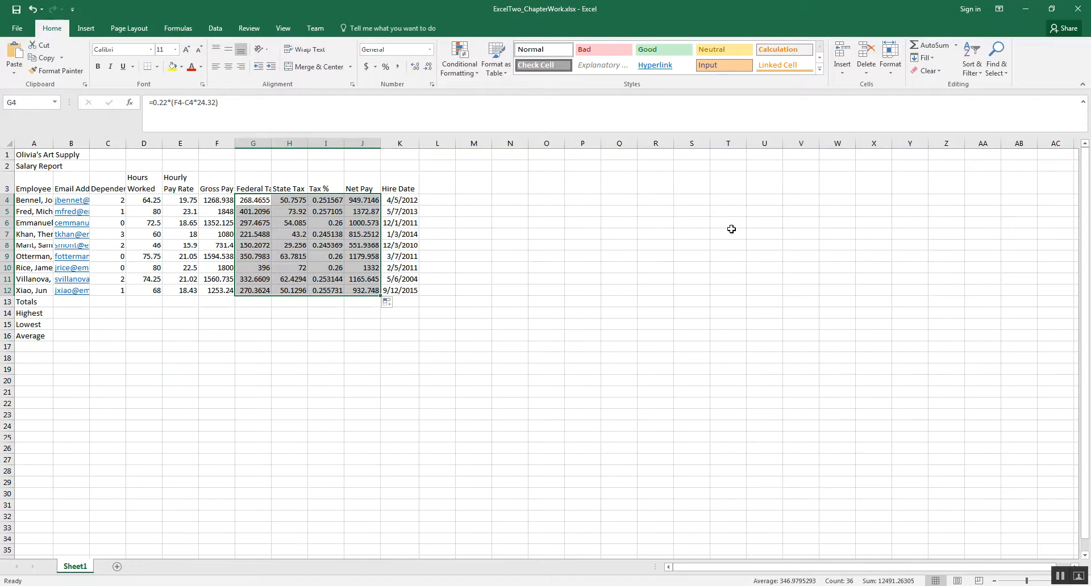
Display the sheet's formulas, examine the State Tax, Tax % and Net Pay formulas across the employee rows, and return to showing values
{"action": "key", "text": "ctrl+grave"}
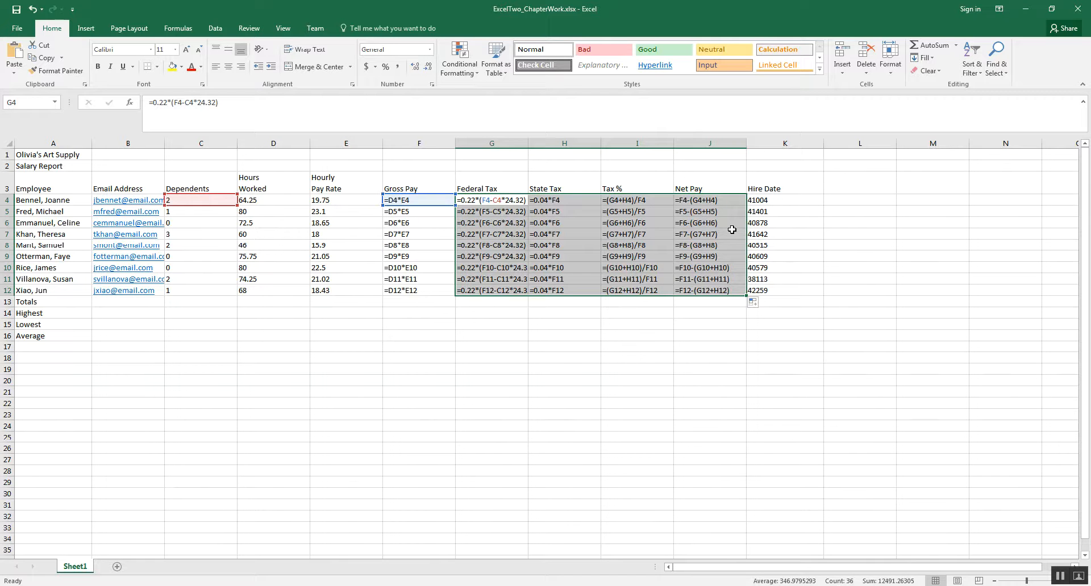
{"action": "left_click", "coordinate": [583, 234]}
{"action": "left_click", "coordinate": [563, 210]}
{"action": "left_click", "coordinate": [633, 222]}
{"action": "left_click", "coordinate": [639, 235]}
{"action": "left_click", "coordinate": [639, 257]}
{"action": "left_click", "coordinate": [641, 290]}
{"action": "left_click", "coordinate": [695, 219]}
{"action": "left_click", "coordinate": [701, 268]}
{"action": "left_click", "coordinate": [709, 286]}
{"action": "left_click", "coordinate": [706, 223]}
{"action": "left_click", "coordinate": [709, 200]}
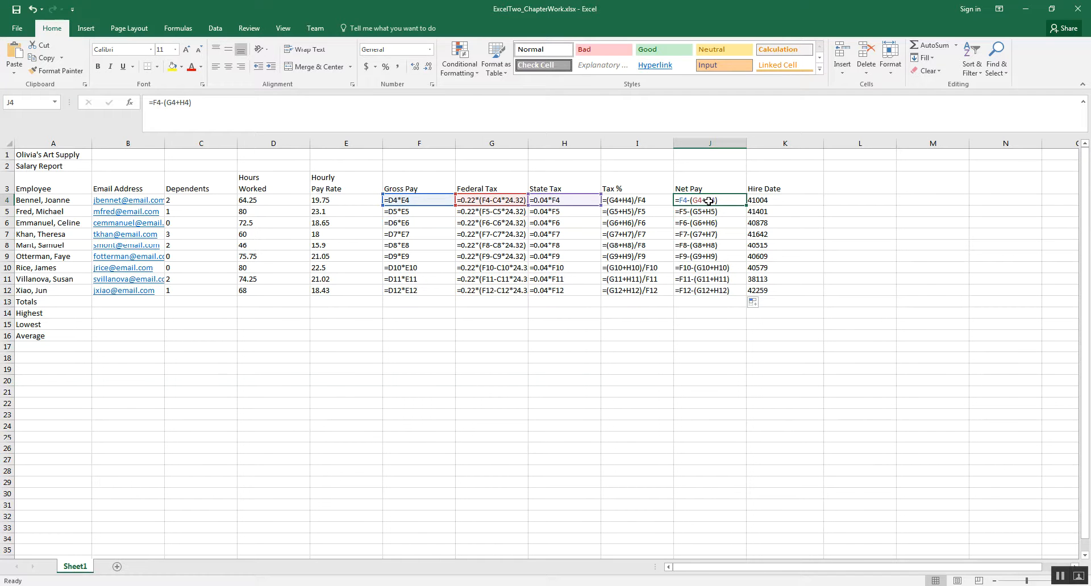
{"action": "key", "text": "ctrl+grave"}
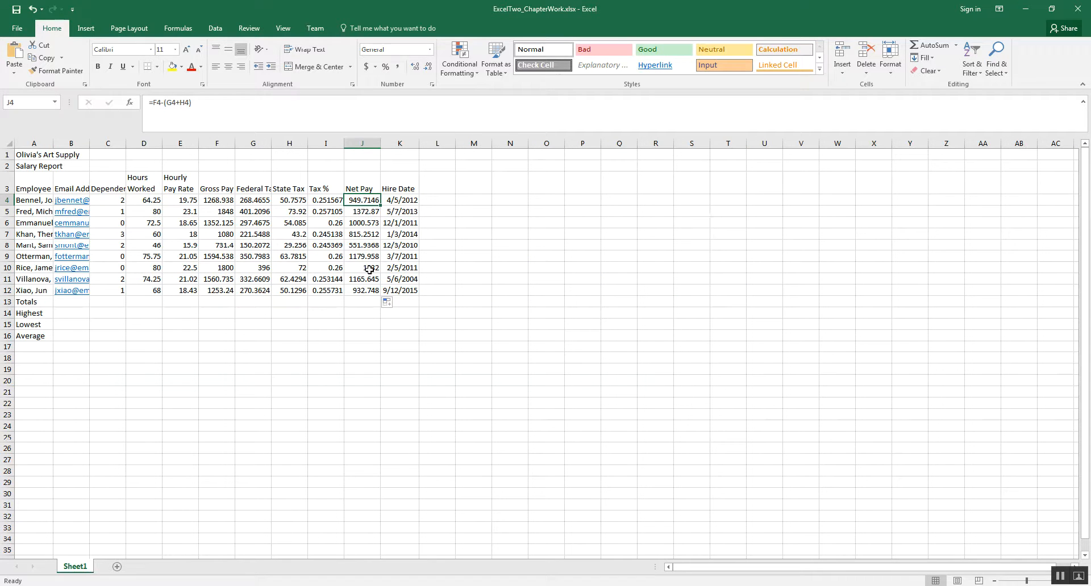
Set the hours worked in D5 to 56 to test the recalculation, and undo the change
{"action": "left_click", "coordinate": [150, 210]}
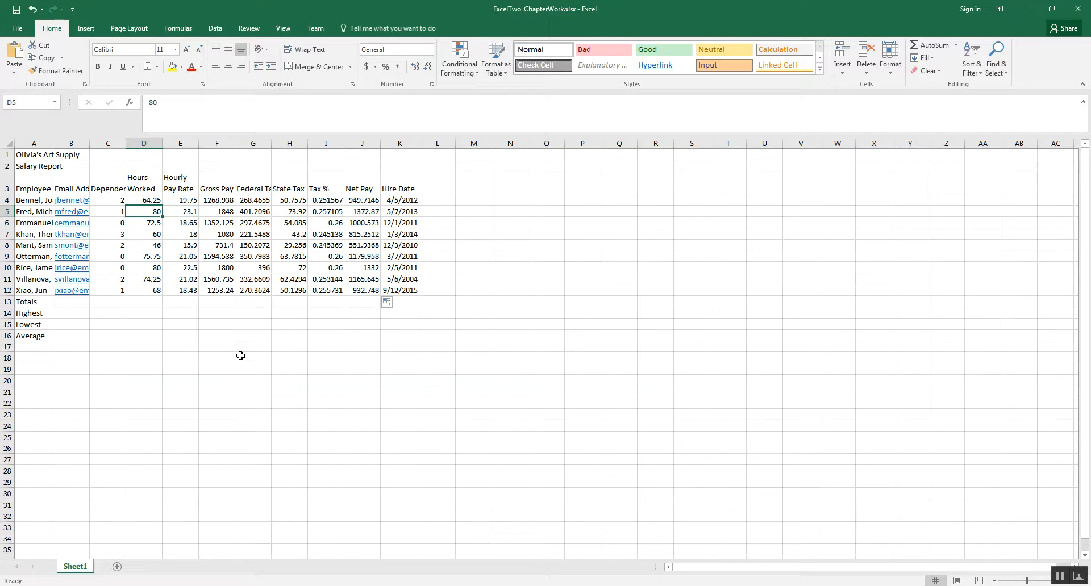
{"action": "type", "text": "56"}
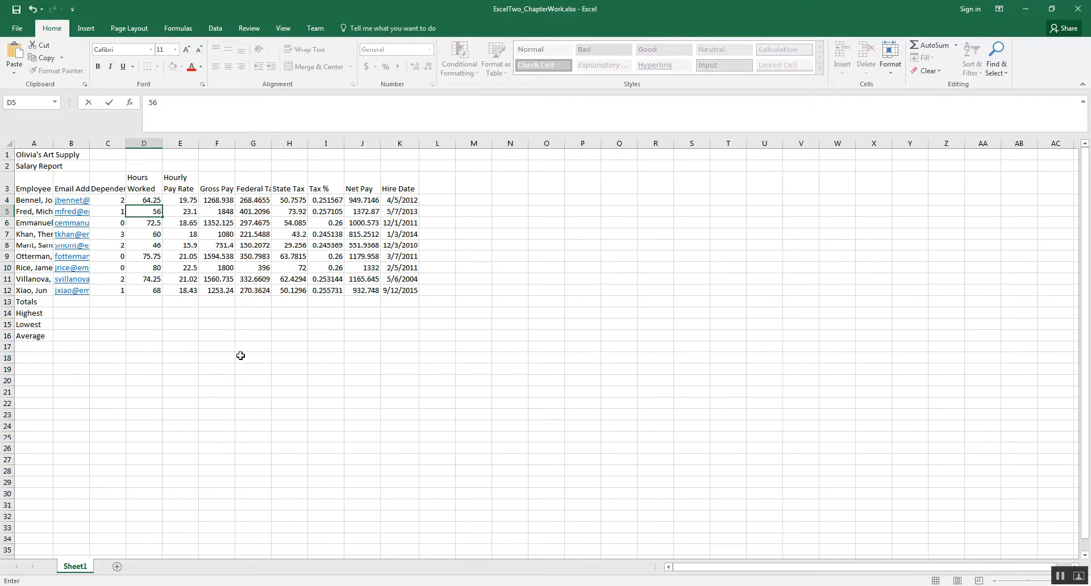
{"action": "key", "text": "Return"}
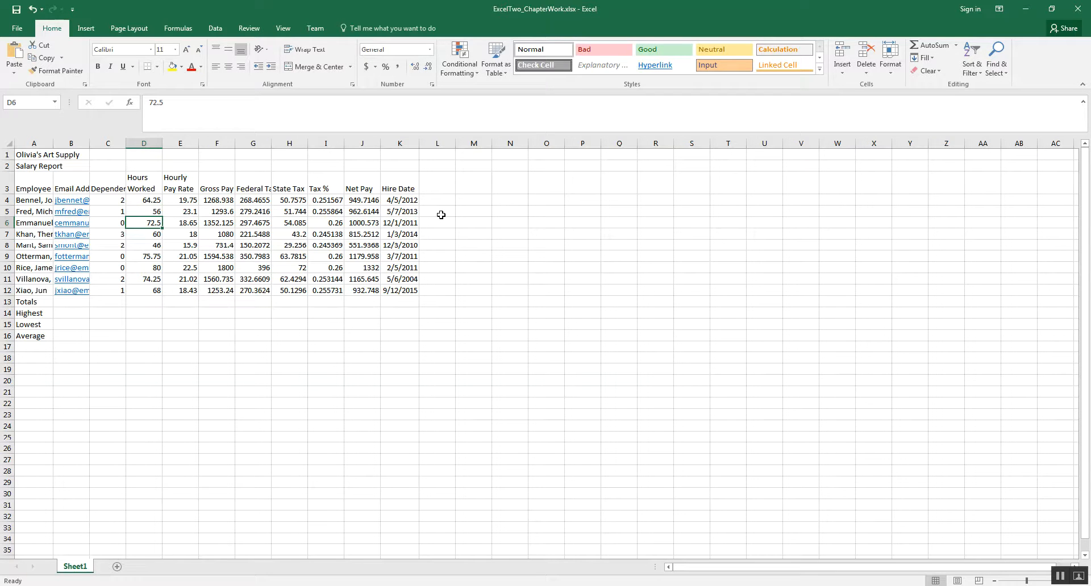
{"action": "key", "text": "ctrl+z"}
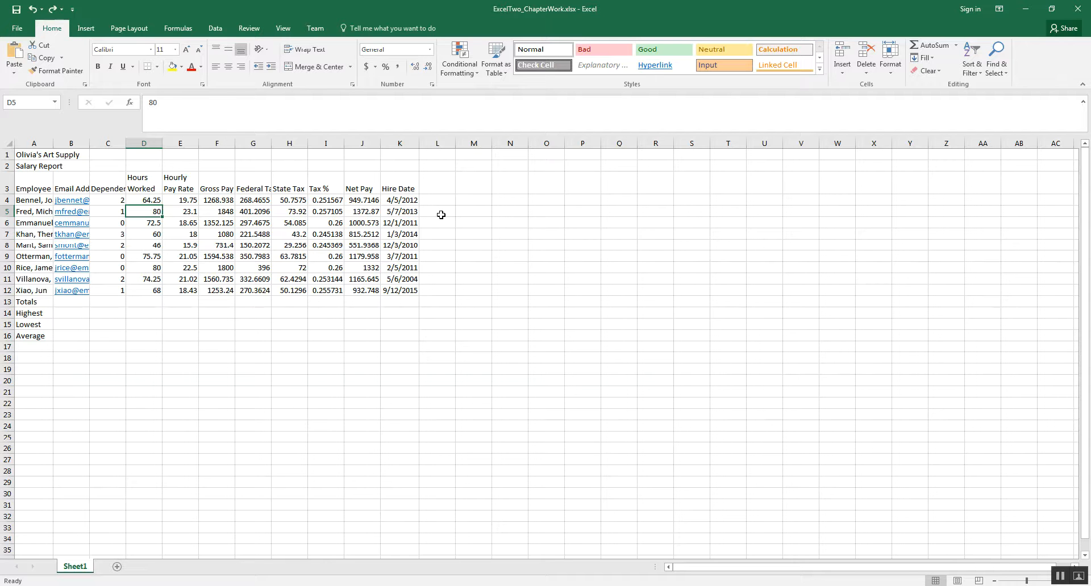
{"action": "left_click", "coordinate": [136, 304]}
{"action": "left_click", "coordinate": [151, 327]}
{"action": "left_click", "coordinate": [157, 344]}
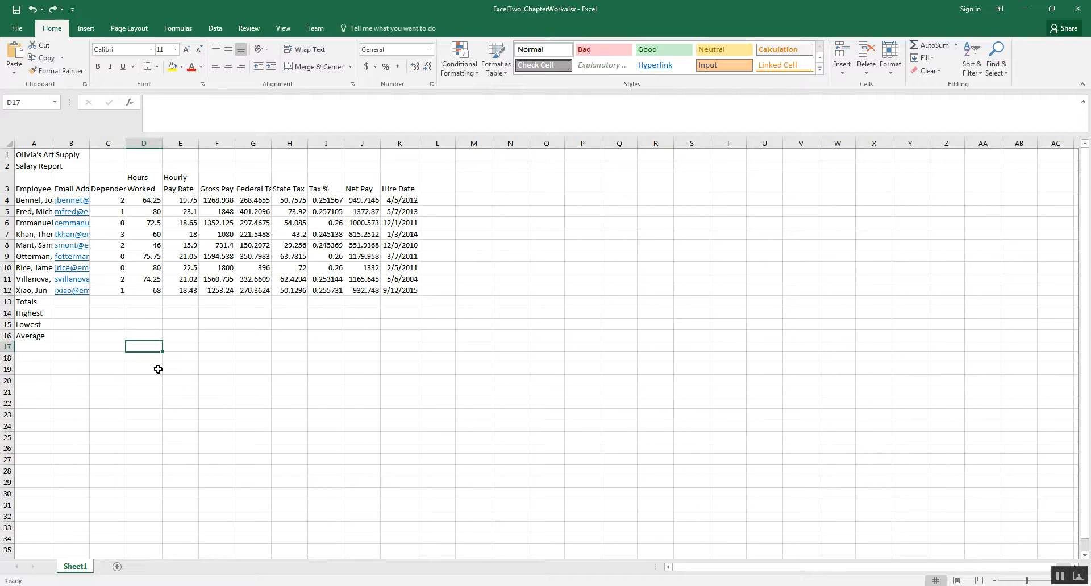
Total the Hours Worked column in D13 with AutoSum over the range D4:D12
{"action": "left_click", "coordinate": [144, 302]}
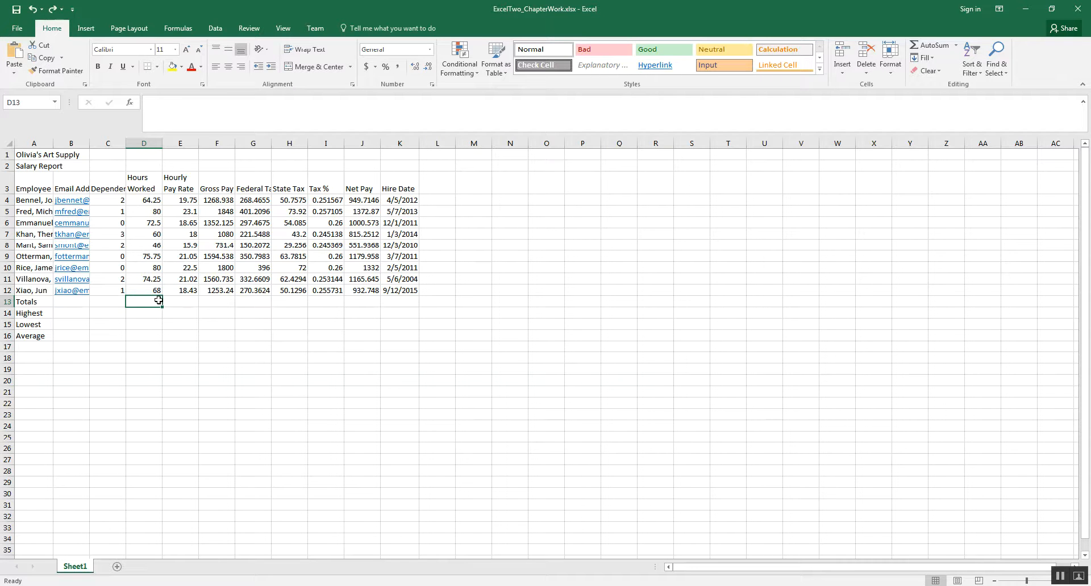
{"action": "left_click", "coordinate": [931, 45]}
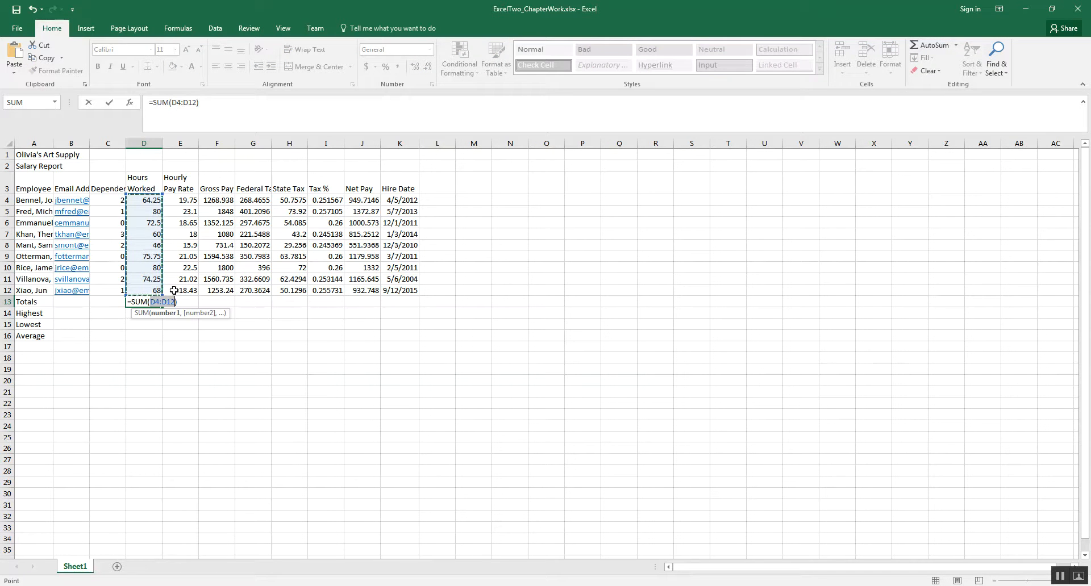
{"action": "left_click_drag", "start_coordinate": [149, 222], "coordinate": [149, 256]}
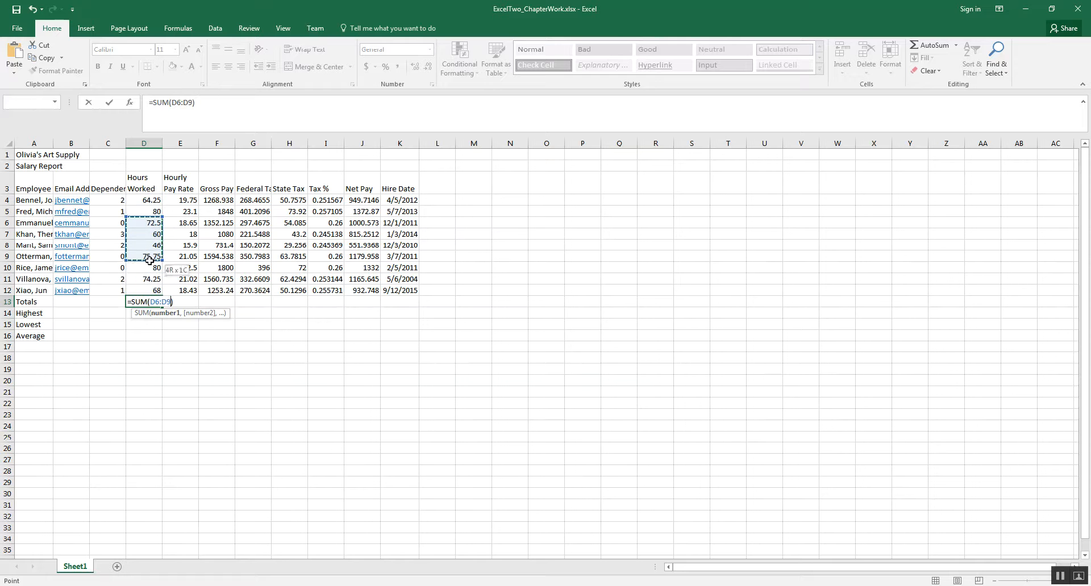
{"action": "left_click_drag", "start_coordinate": [146, 200], "coordinate": [150, 290]}
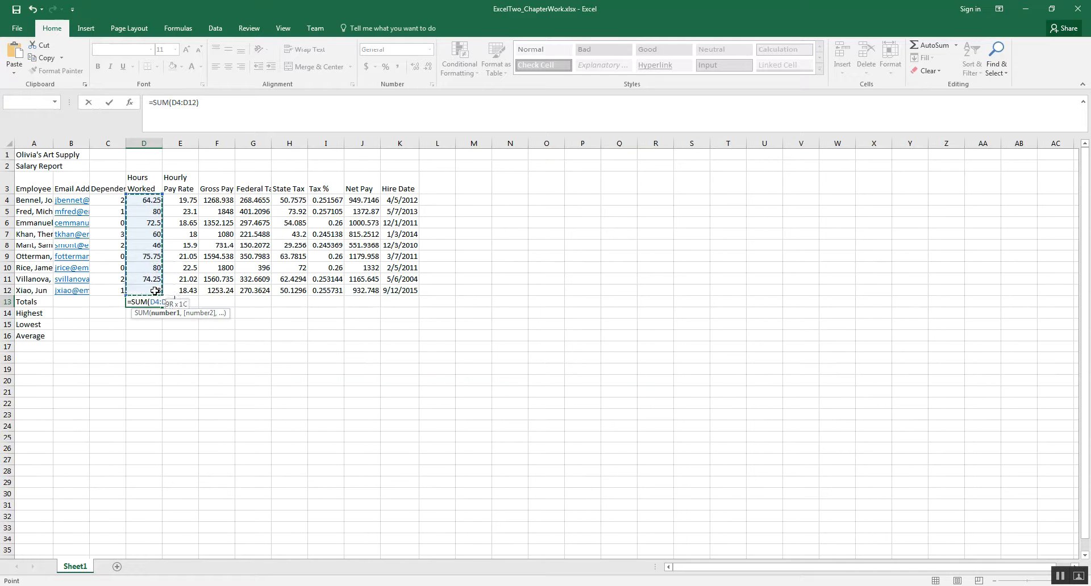
{"action": "key", "text": "Return"}
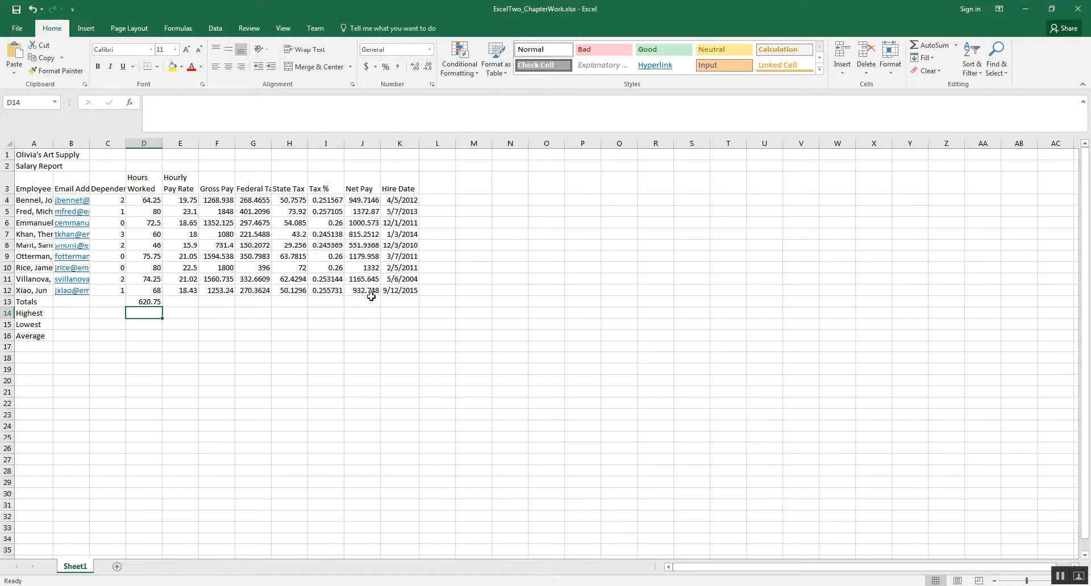
Total the Gross Pay column in F13 and the Federal Tax column in G13 with AutoSum over rows 4 to 12
{"action": "left_click", "coordinate": [210, 302]}
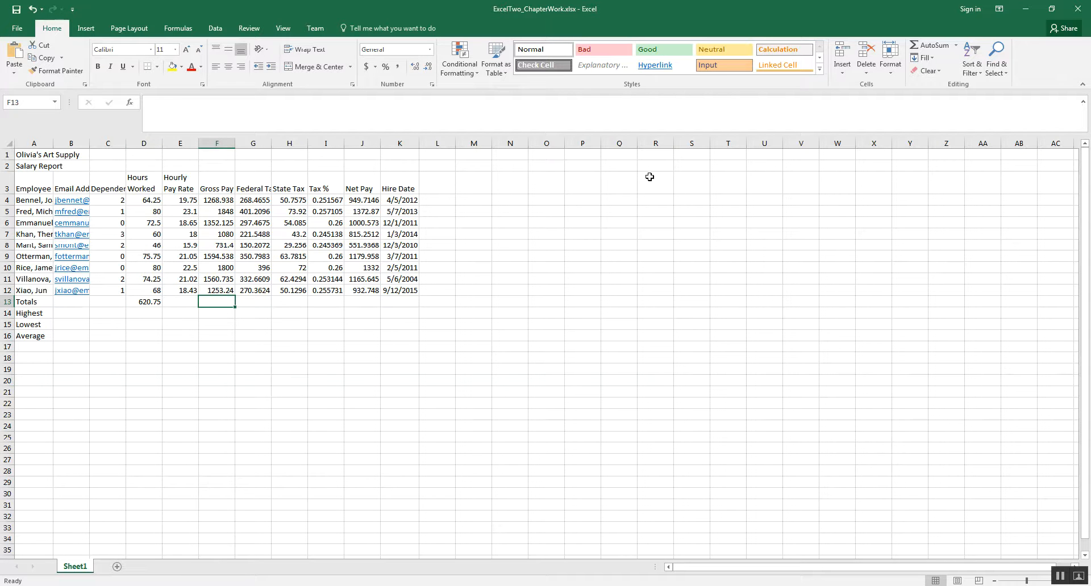
{"action": "left_click", "coordinate": [936, 46]}
{"action": "key", "text": "Return"}
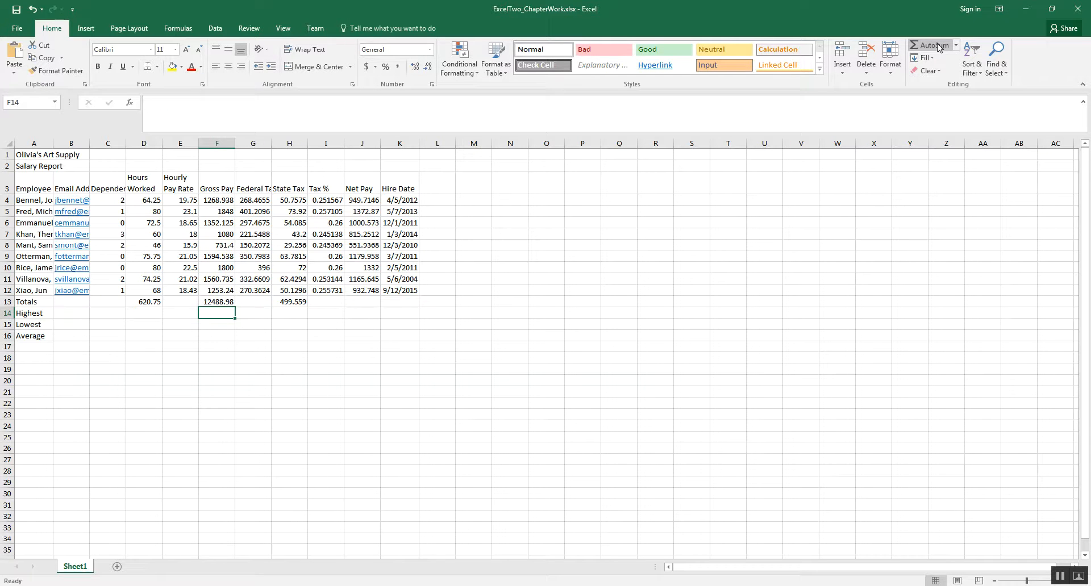
{"action": "left_click", "coordinate": [288, 306]}
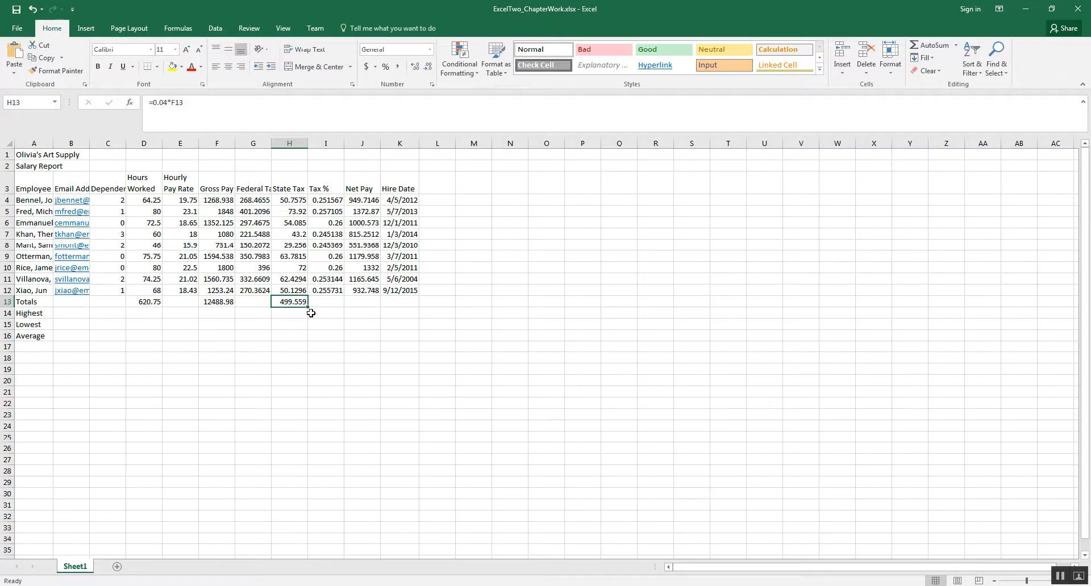
{"action": "left_click", "coordinate": [257, 298]}
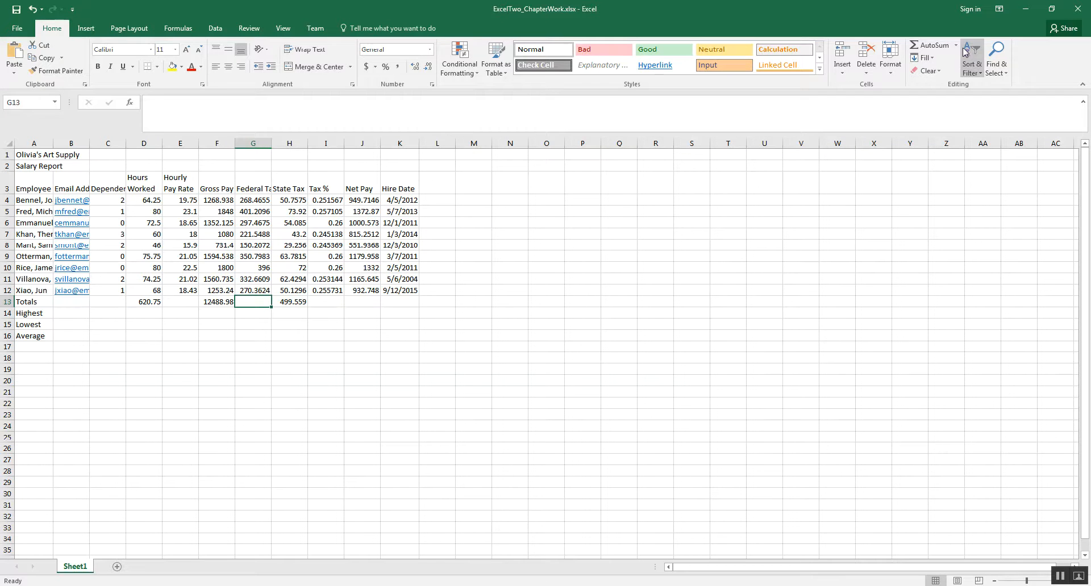
{"action": "left_click", "coordinate": [933, 46]}
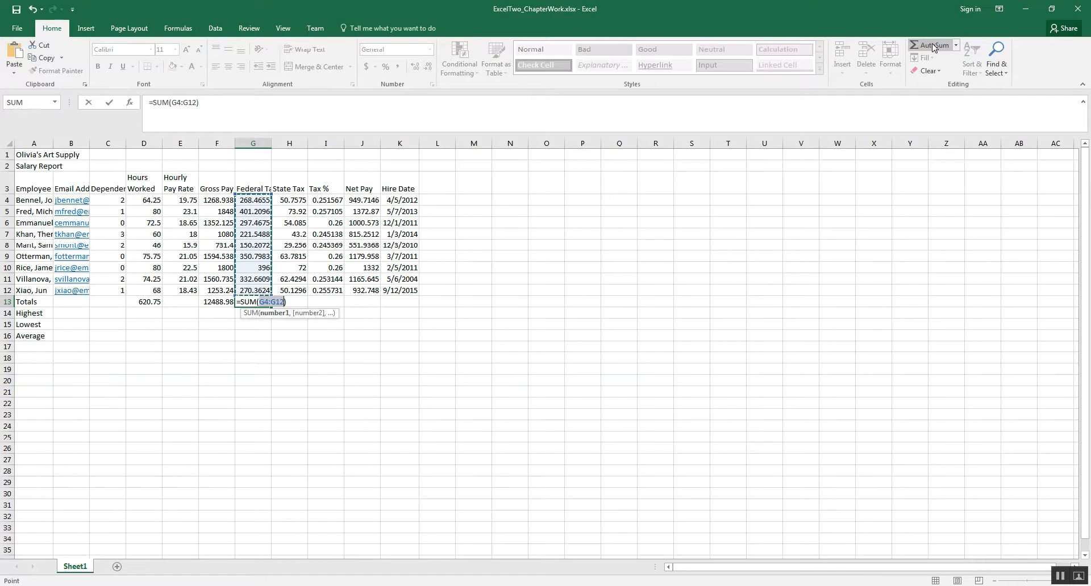
{"action": "key", "text": "Return"}
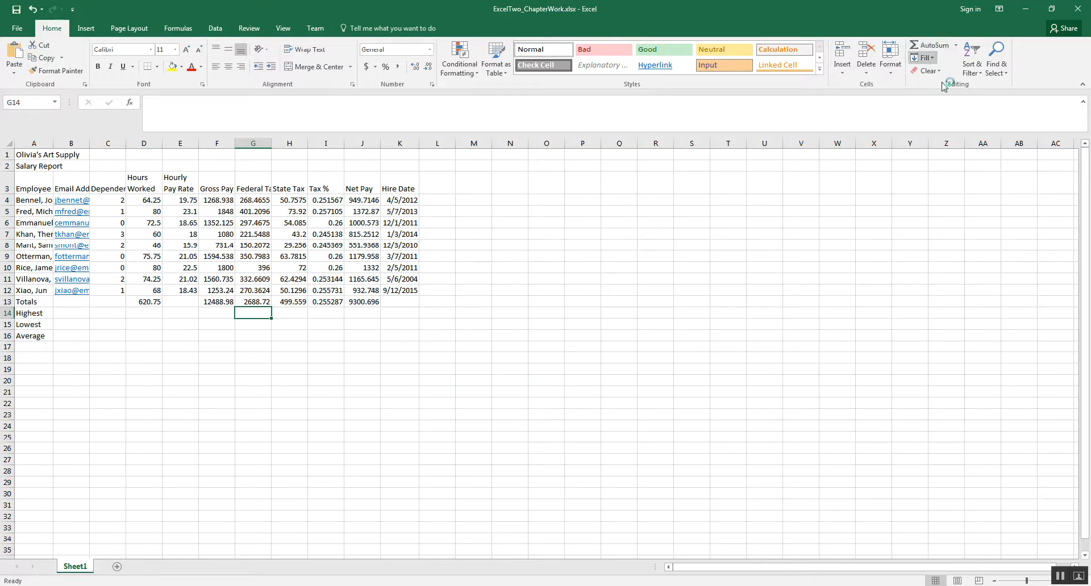
Clear the Tax % cell I13 in the Totals row and fill the Tax % formula from I12 down into it
{"action": "left_click", "coordinate": [322, 302]}
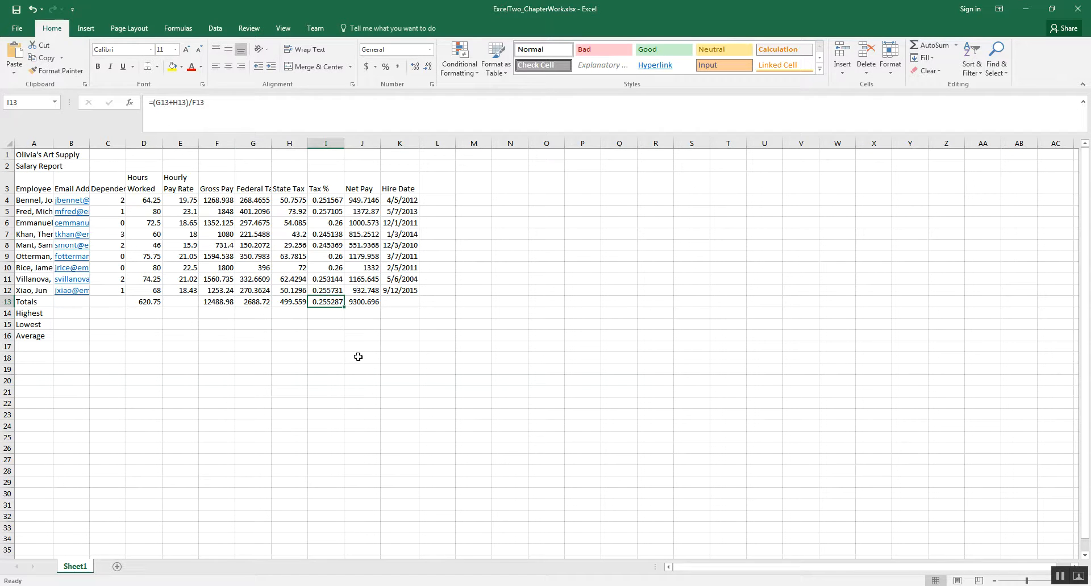
{"action": "key", "text": "Delete"}
{"action": "left_click", "coordinate": [335, 293]}
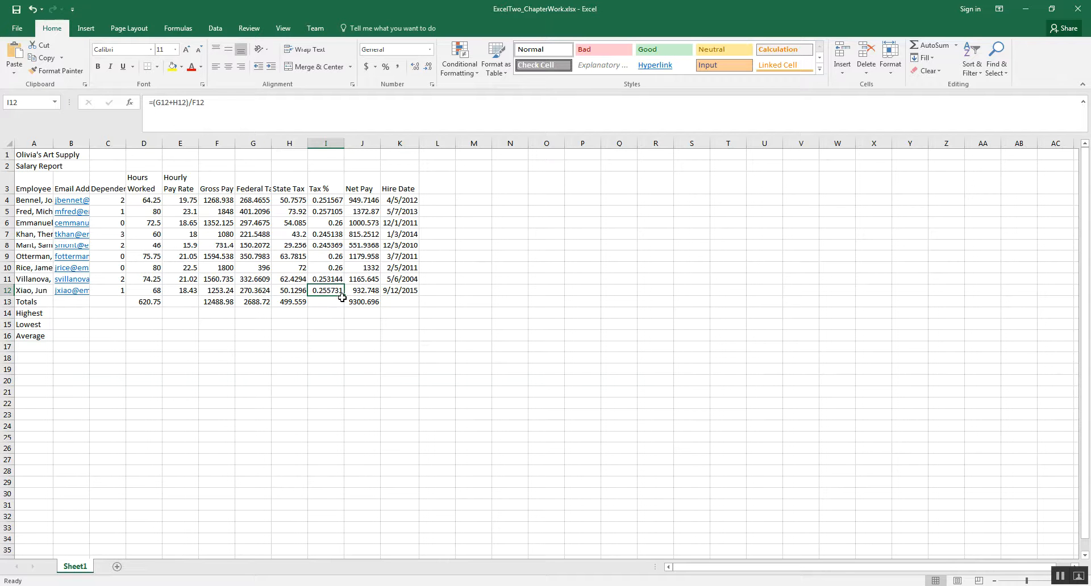
{"action": "left_click_drag", "start_coordinate": [345, 297], "coordinate": [342, 305]}
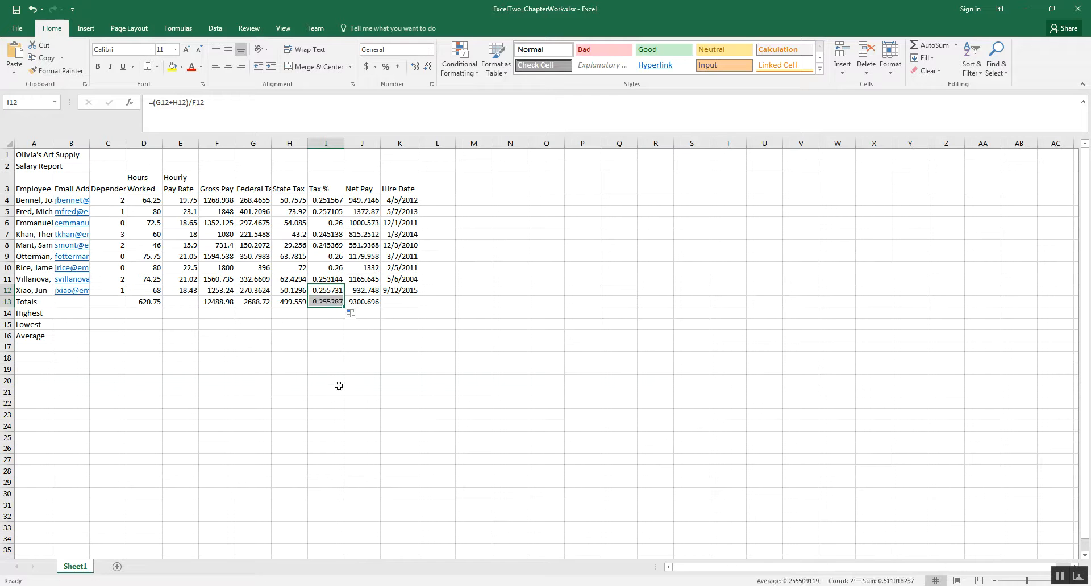
{"action": "left_click", "coordinate": [332, 316]}
{"action": "left_click", "coordinate": [330, 302]}
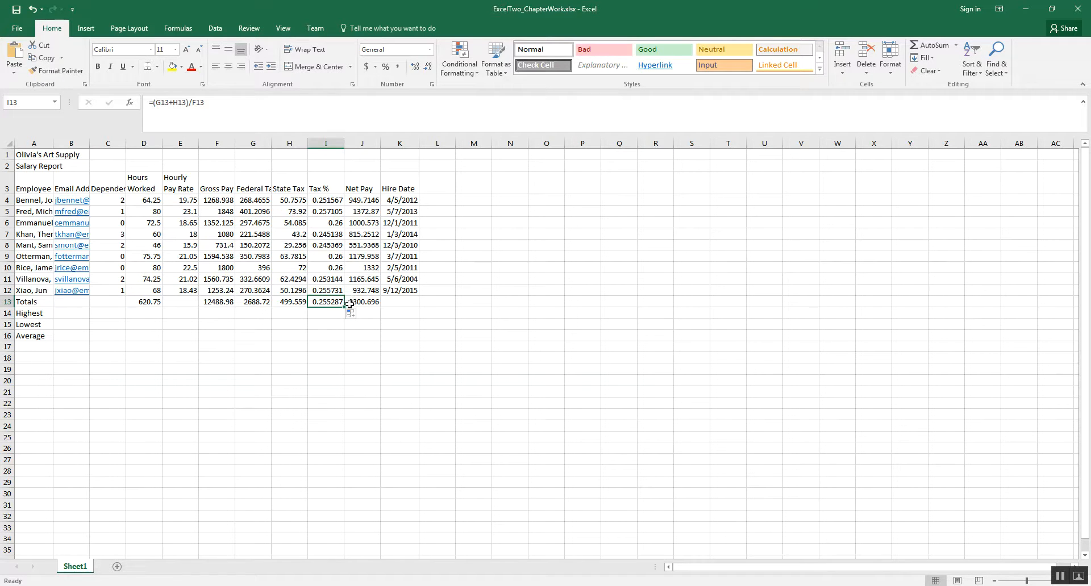
Examine the formulas in the Totals row for Gross Pay, Federal Tax, State Tax, Tax % and Net Pay
{"action": "left_click", "coordinate": [303, 304]}
{"action": "left_click", "coordinate": [320, 302]}
{"action": "left_click", "coordinate": [369, 301]}
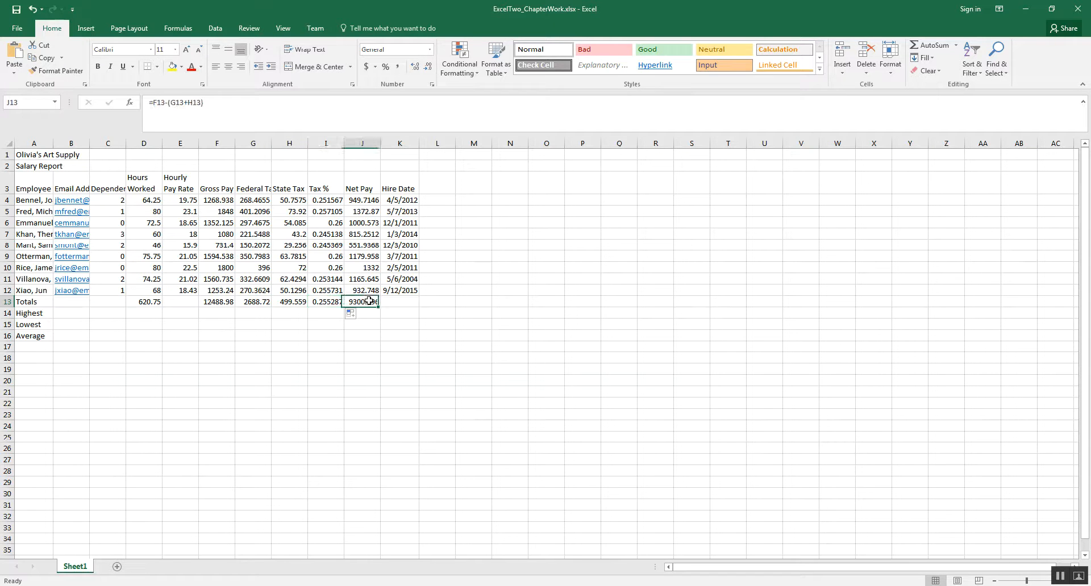
{"action": "left_click", "coordinate": [292, 306]}
{"action": "left_click", "coordinate": [257, 302]}
{"action": "left_click", "coordinate": [228, 301]}
{"action": "left_click", "coordinate": [253, 301]}
{"action": "left_click", "coordinate": [300, 292]}
Replace the State Tax formula in H13 and the Net Pay formula in J13 with AutoSum totals of their columns
{"action": "left_click", "coordinate": [301, 303]}
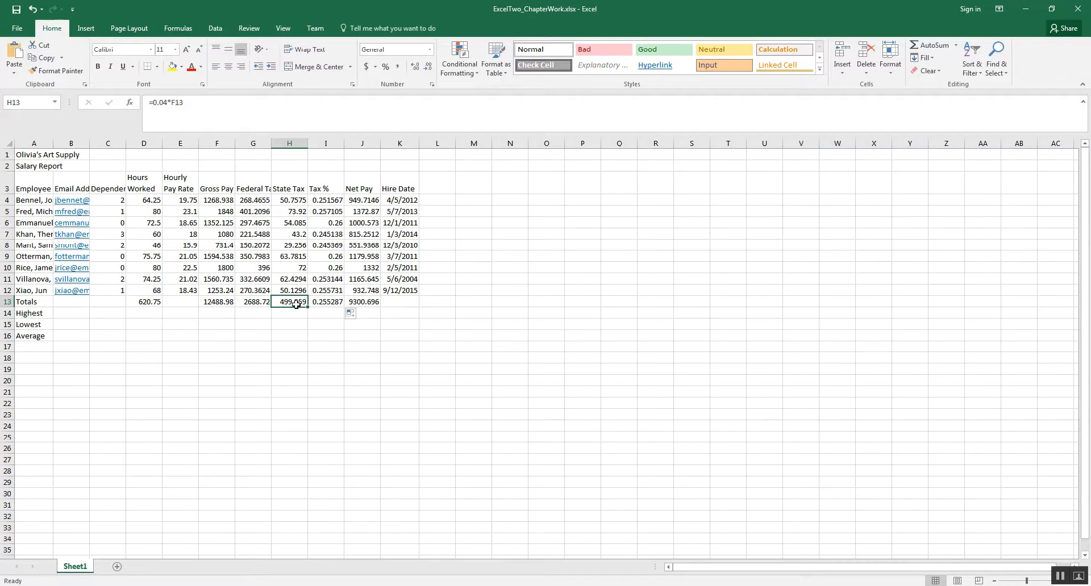
{"action": "left_click", "coordinate": [933, 43]}
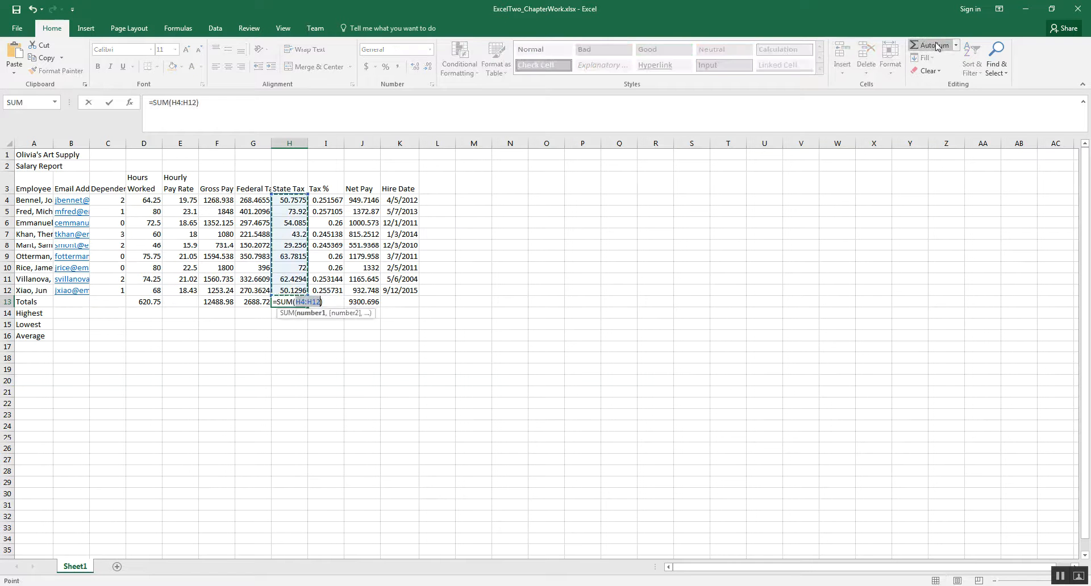
{"action": "key", "text": "Return"}
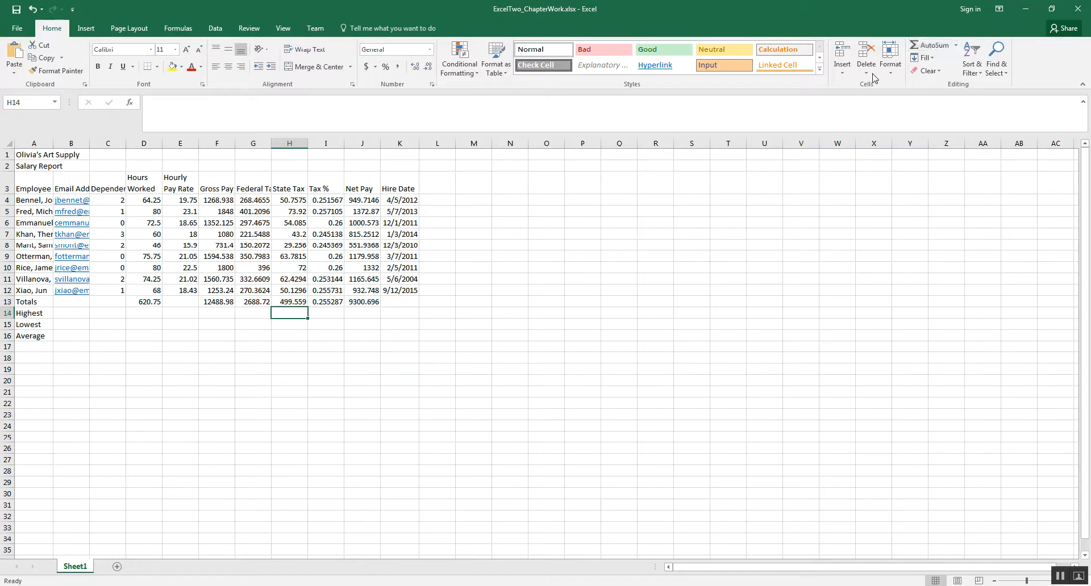
{"action": "left_click", "coordinate": [375, 301]}
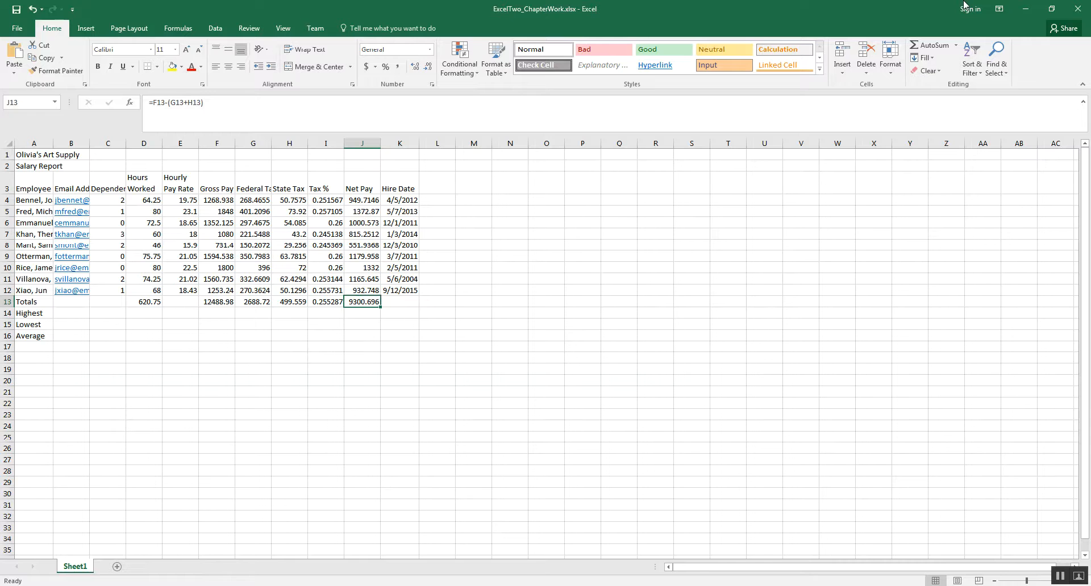
{"action": "left_click", "coordinate": [923, 45]}
{"action": "key", "text": "Return"}
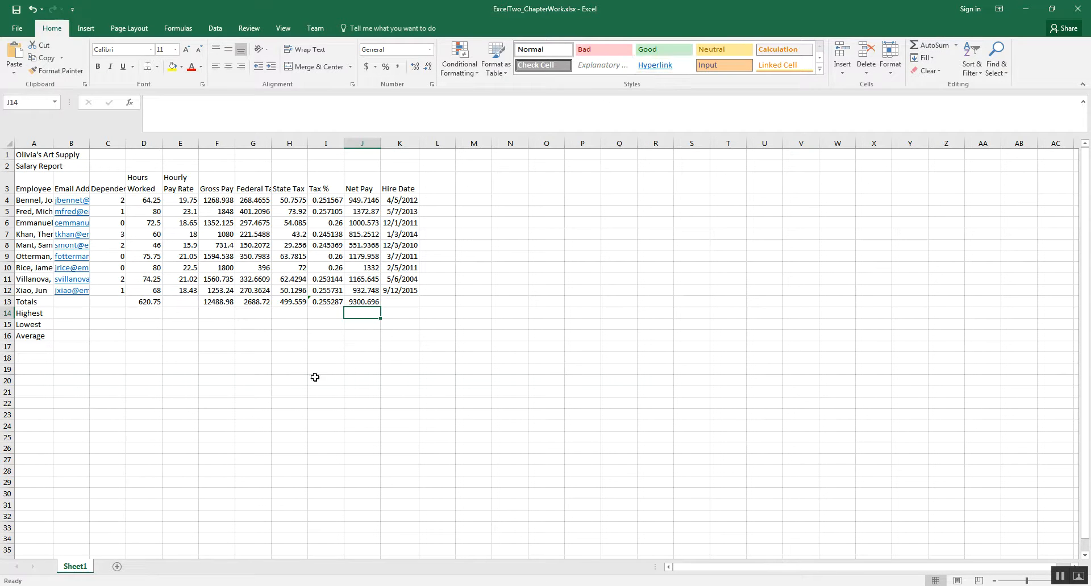
Review the error-checking options for the Tax % formula in I13 and dismiss them without choosing one
{"action": "left_click", "coordinate": [315, 302]}
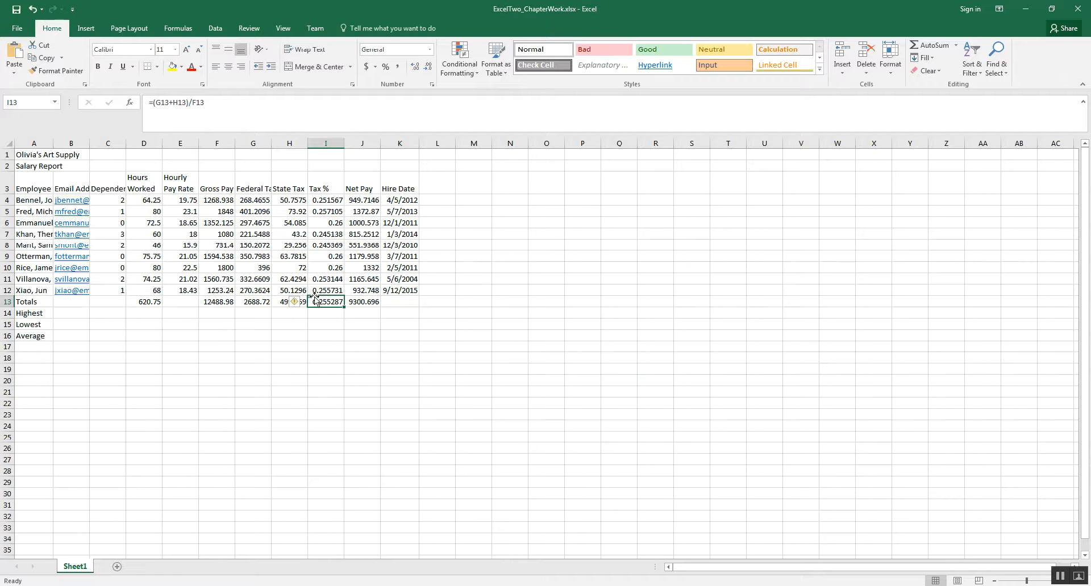
{"action": "left_click", "coordinate": [295, 303]}
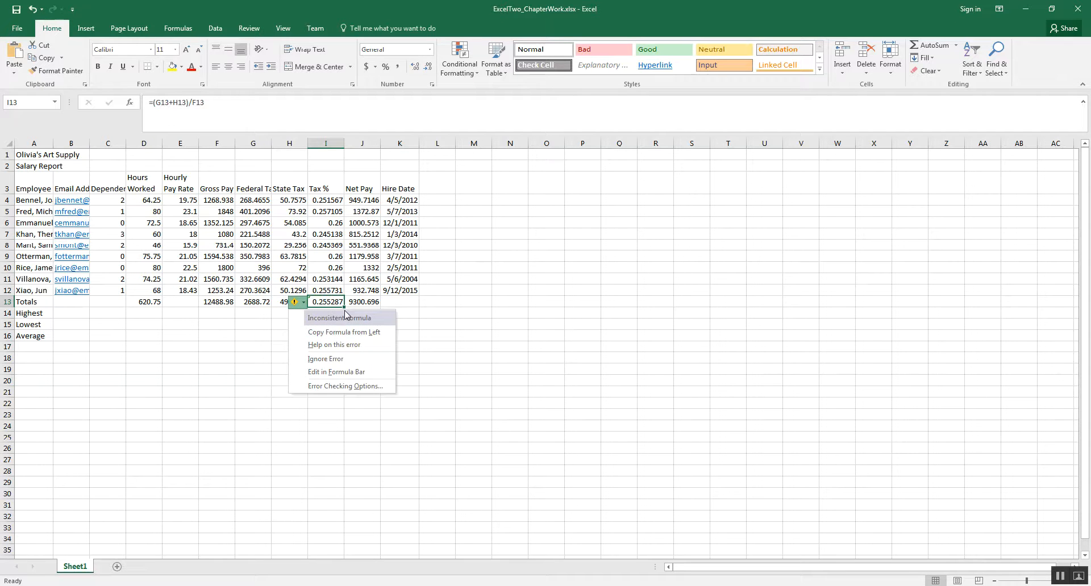
{"action": "left_click", "coordinate": [334, 303]}
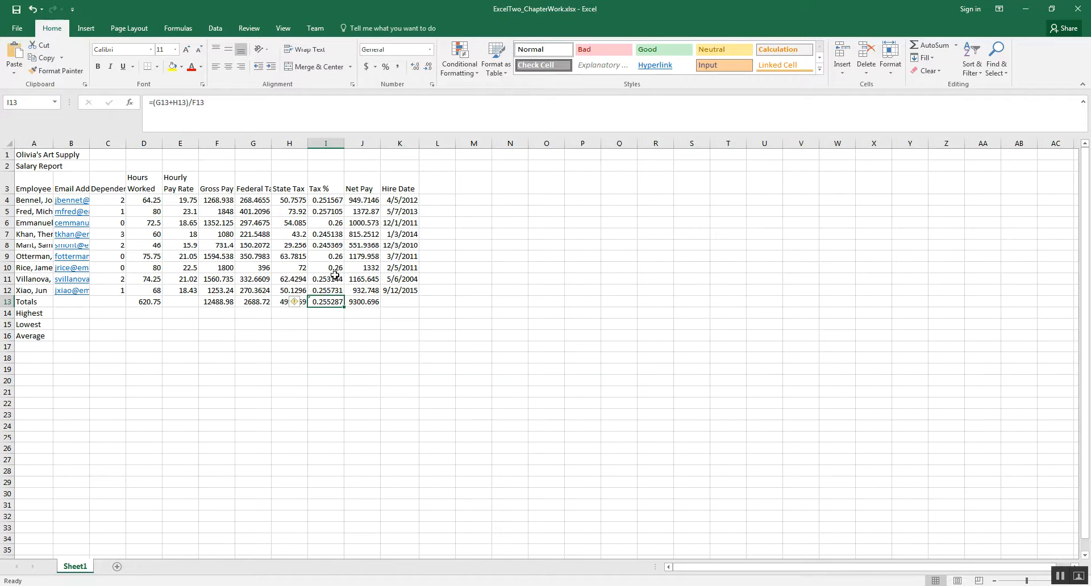
{"action": "left_click", "coordinate": [327, 334]}
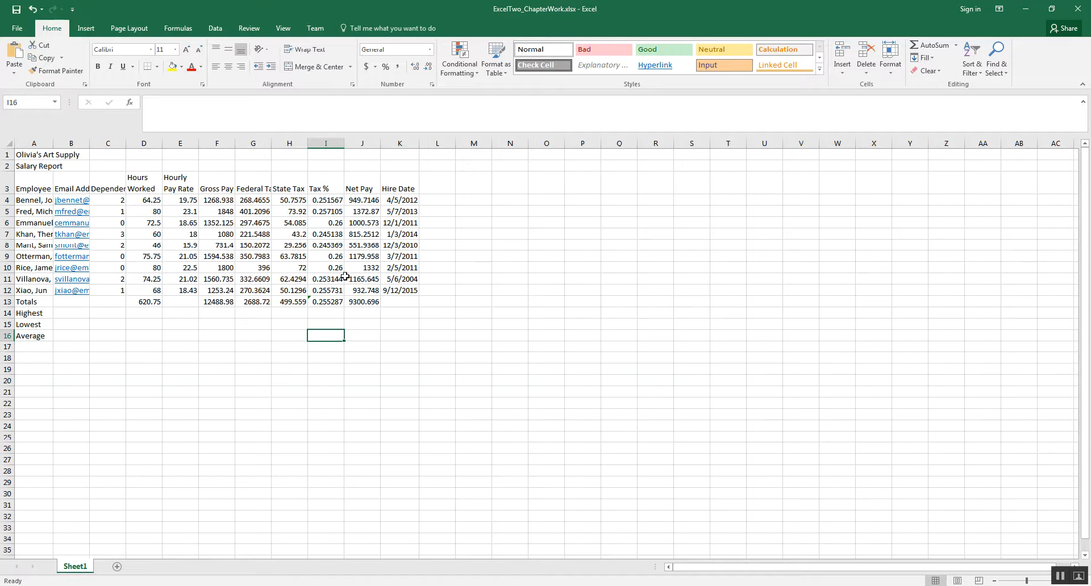
{"action": "left_click", "coordinate": [322, 302]}
{"action": "left_click", "coordinate": [311, 355]}
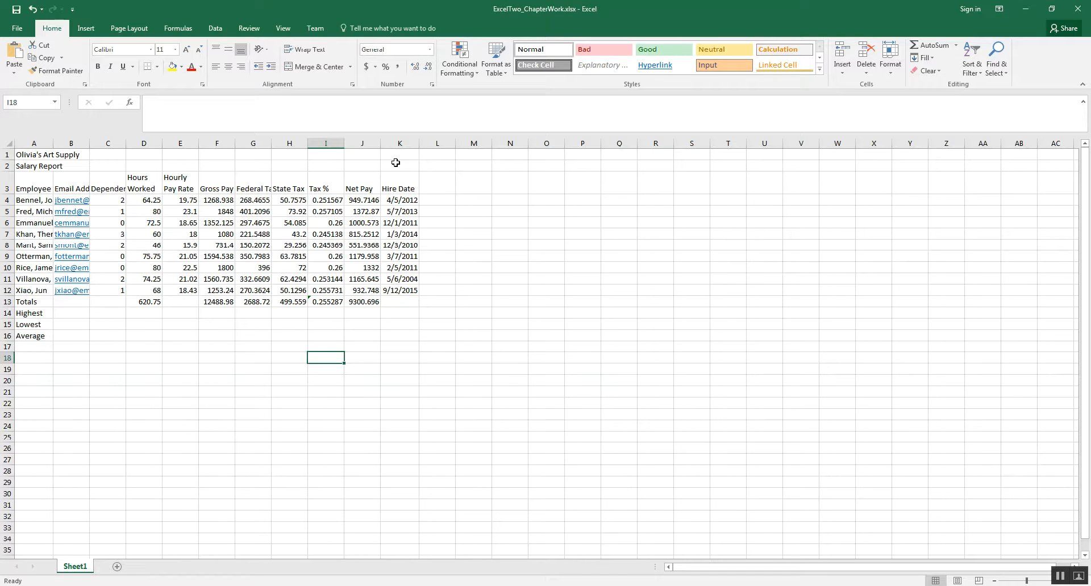
{"action": "left_click", "coordinate": [147, 323]}
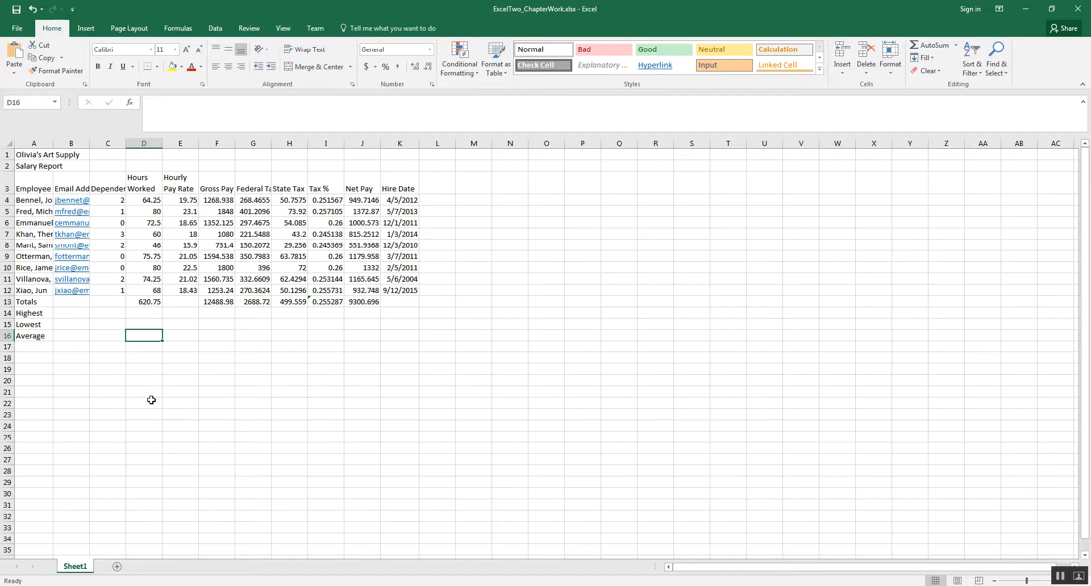
{"action": "left_click", "coordinate": [138, 312]}
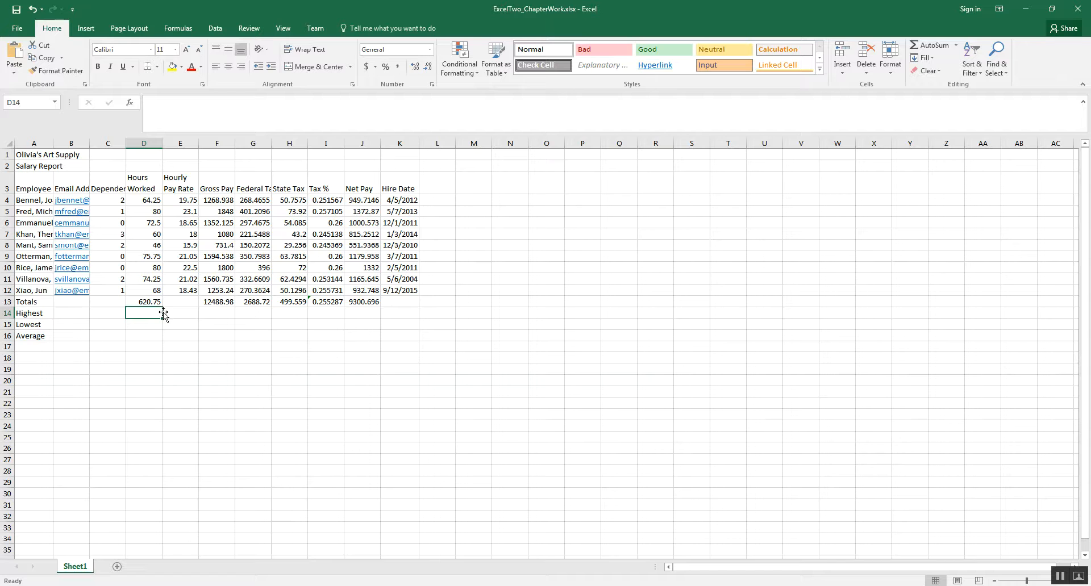
{"action": "left_click", "coordinate": [111, 312]}
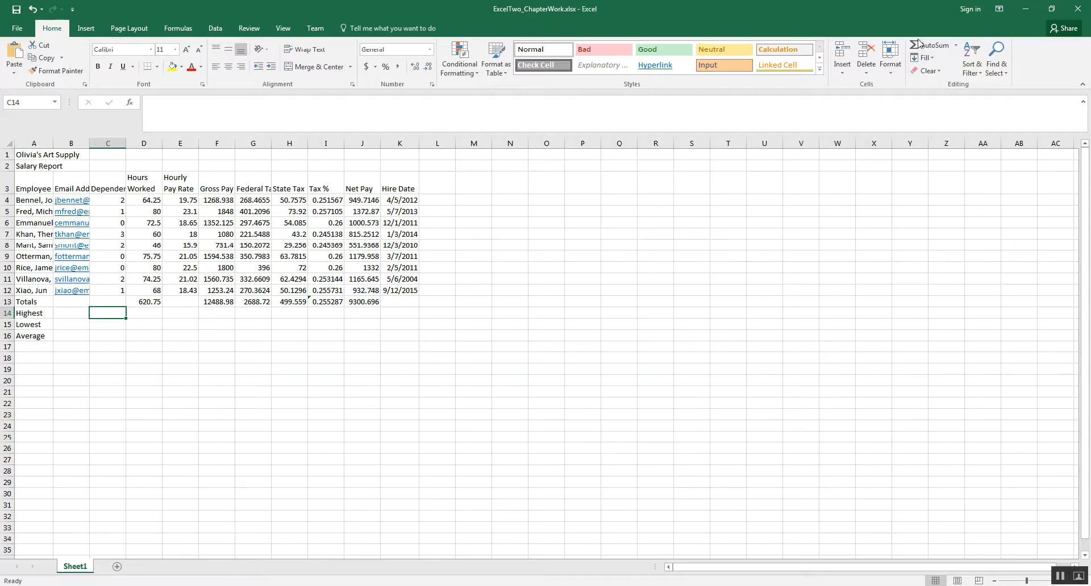
{"action": "left_click", "coordinate": [956, 47]}
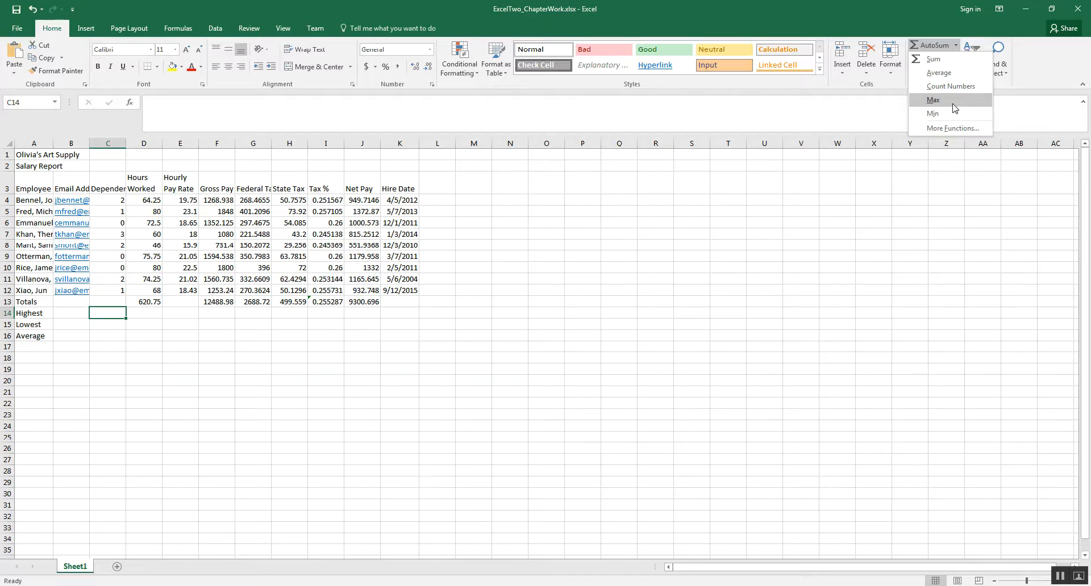
{"action": "left_click", "coordinate": [105, 312]}
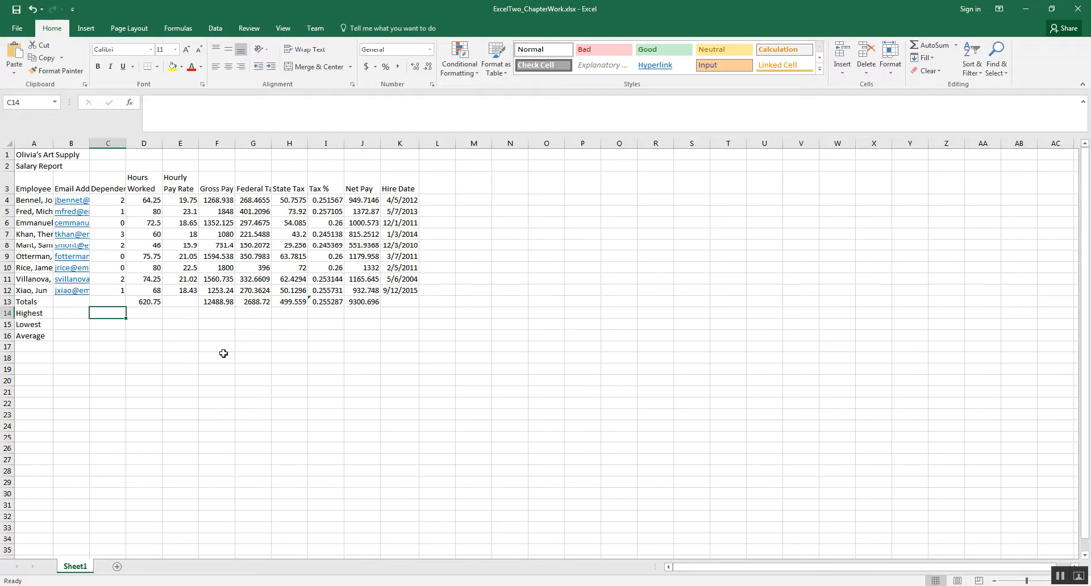
Examine the ranges for the Dependents and Hours Worked statistics, comparing selections with and without the Totals row
{"action": "left_click_drag", "start_coordinate": [114, 201], "coordinate": [109, 315]}
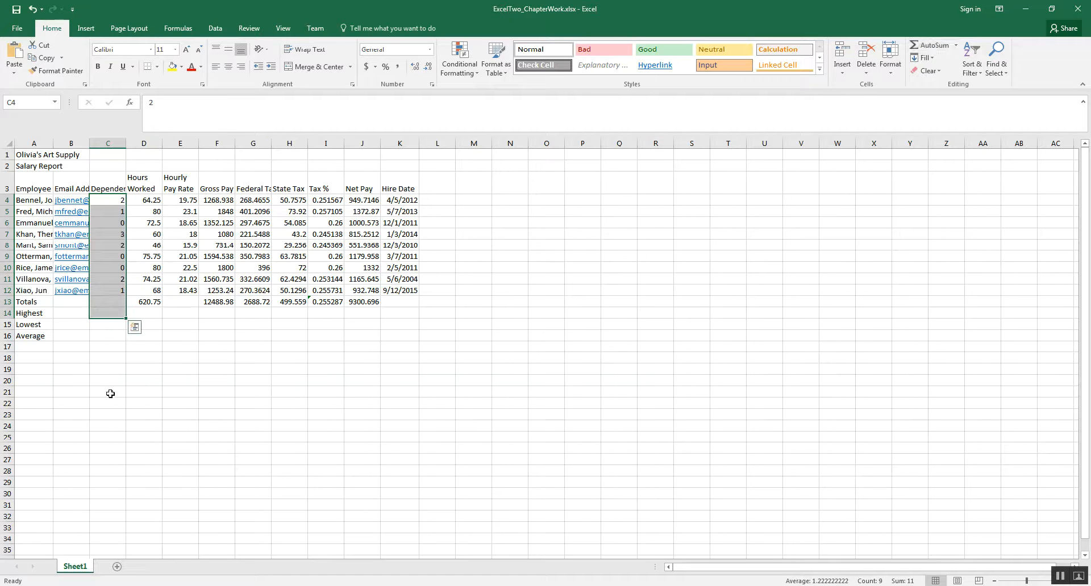
{"action": "left_click", "coordinate": [96, 304]}
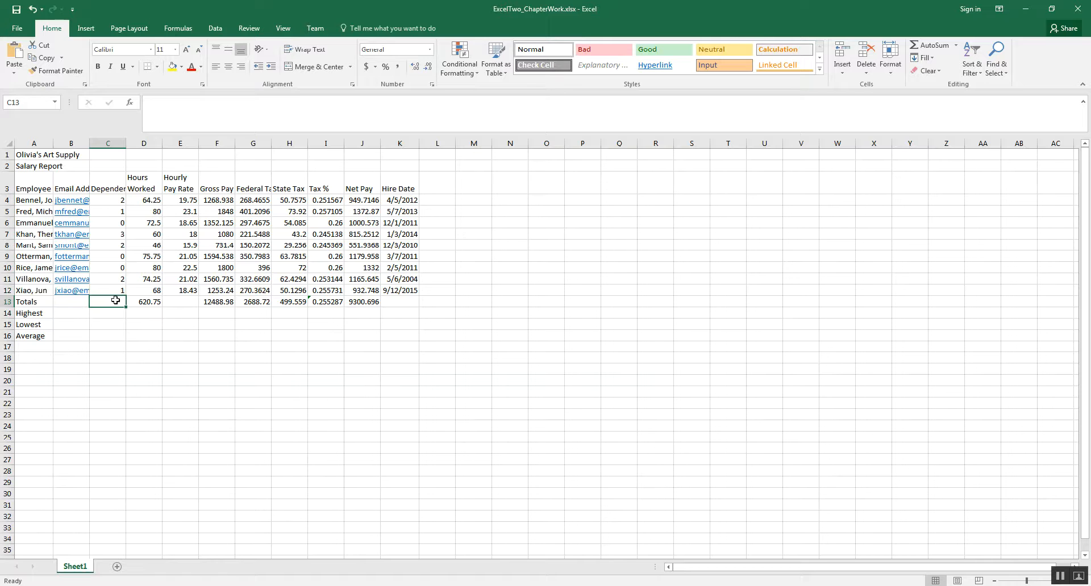
{"action": "left_click", "coordinate": [117, 314]}
{"action": "left_click", "coordinate": [142, 312]}
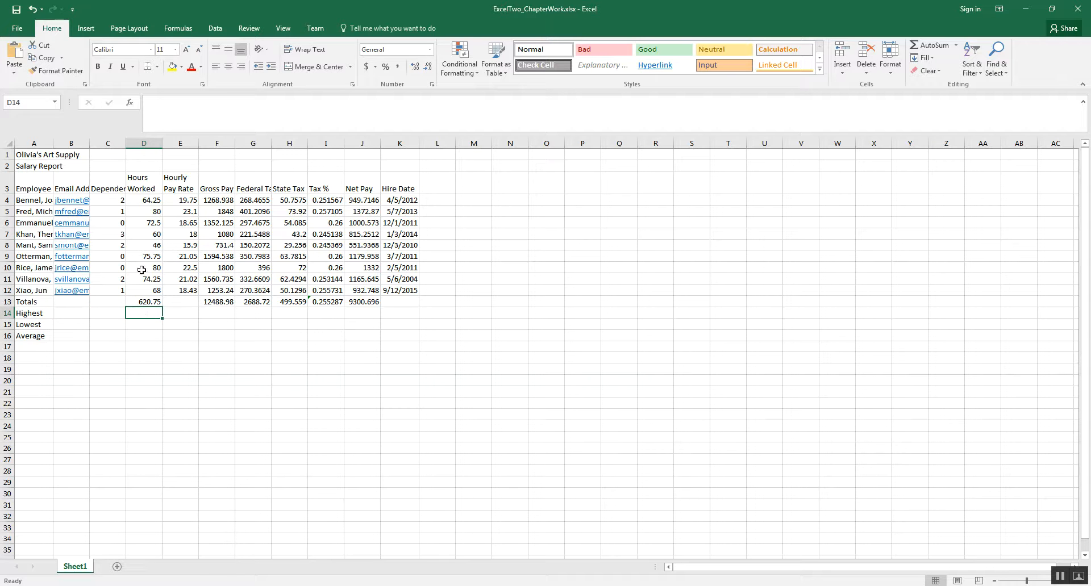
{"action": "left_click", "coordinate": [149, 200]}
{"action": "left_click_drag", "start_coordinate": [148, 200], "coordinate": [146, 301]}
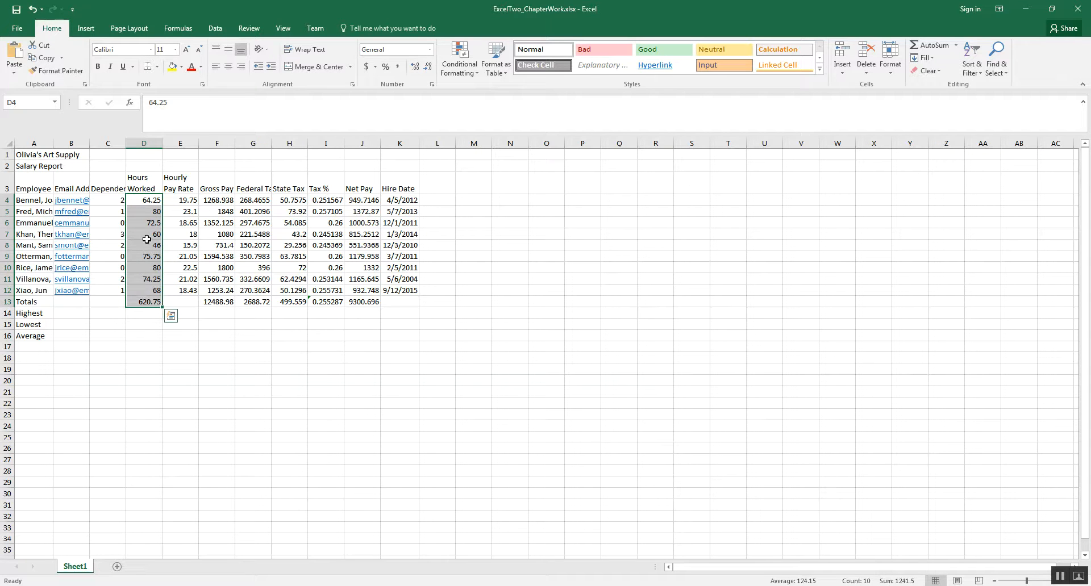
{"action": "left_click_drag", "start_coordinate": [141, 200], "coordinate": [155, 291]}
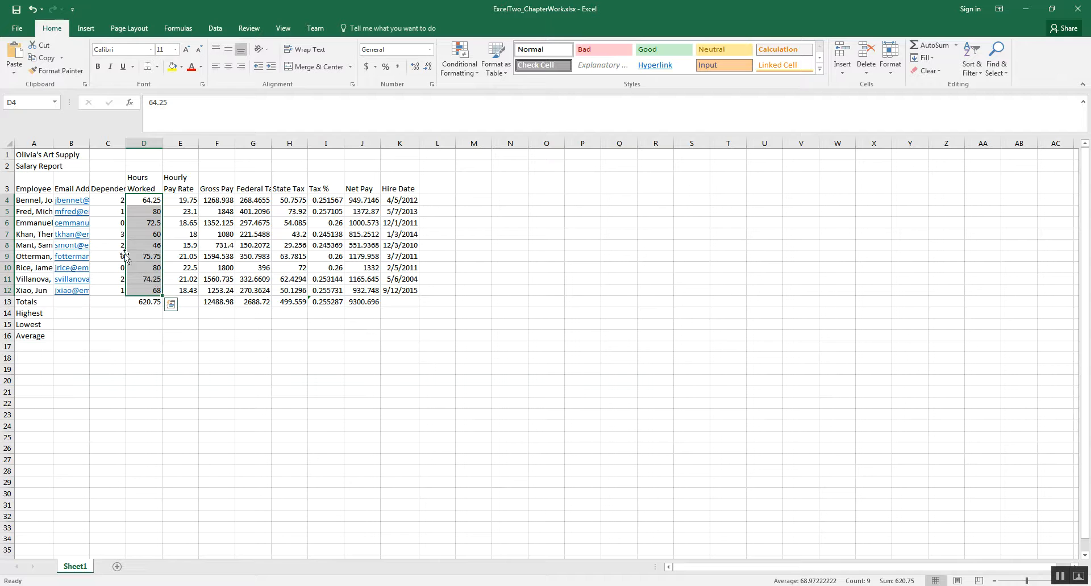
{"action": "left_click_drag", "start_coordinate": [105, 202], "coordinate": [110, 287]}
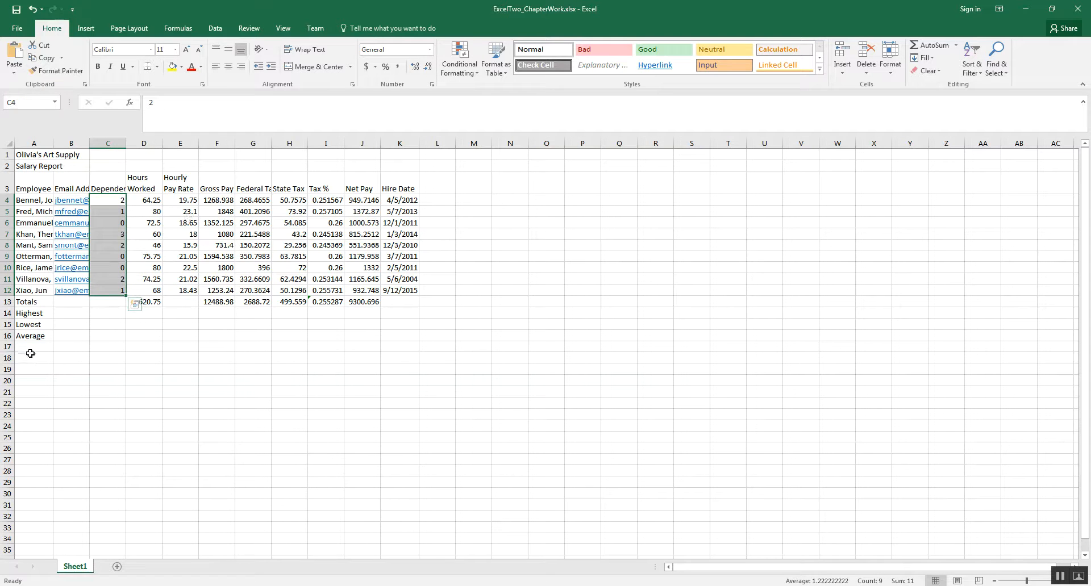
Enter a MAX formula in C14 for the highest Dependents value, covering C4:C12 without the Totals row
{"action": "left_click", "coordinate": [116, 315]}
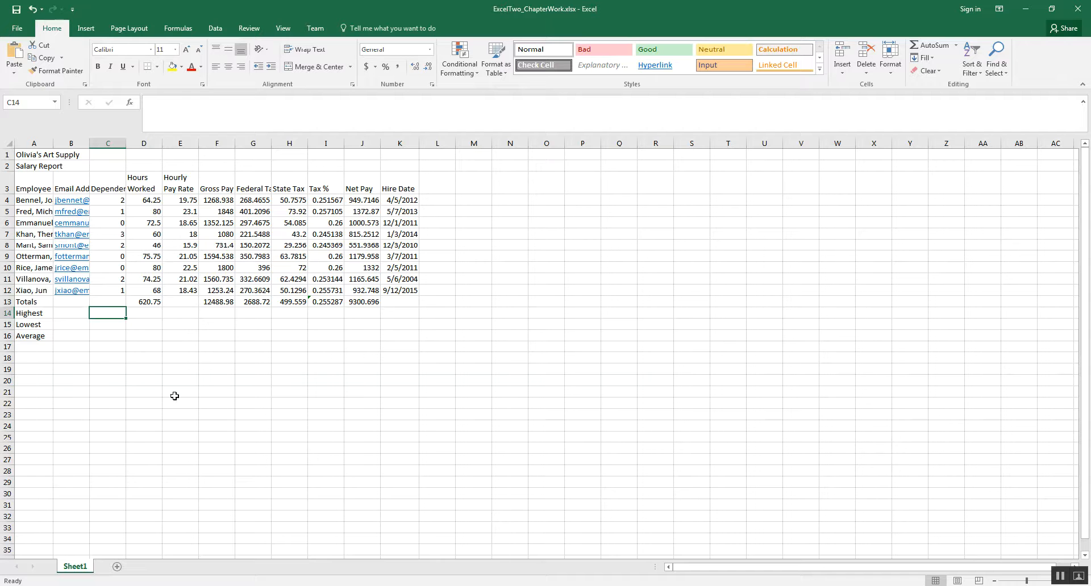
{"action": "left_click", "coordinate": [955, 45]}
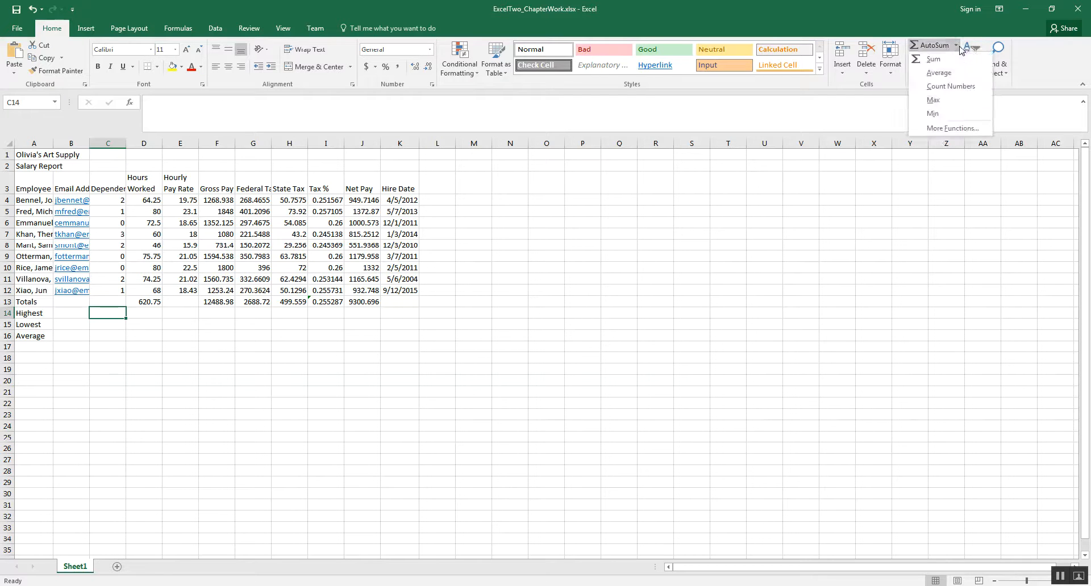
{"action": "left_click", "coordinate": [953, 103]}
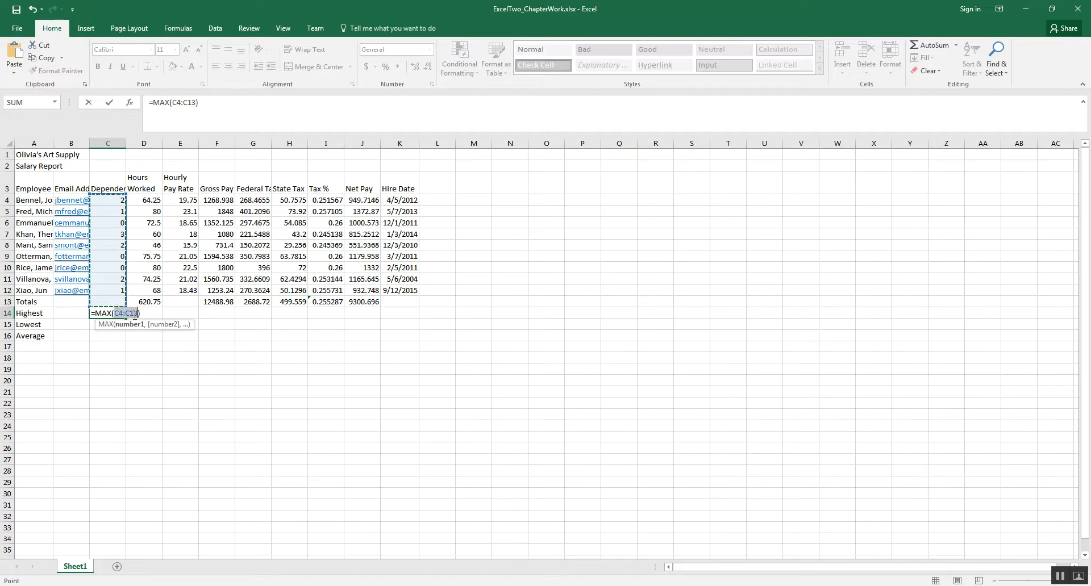
{"action": "left_click_drag", "start_coordinate": [110, 202], "coordinate": [103, 265]}
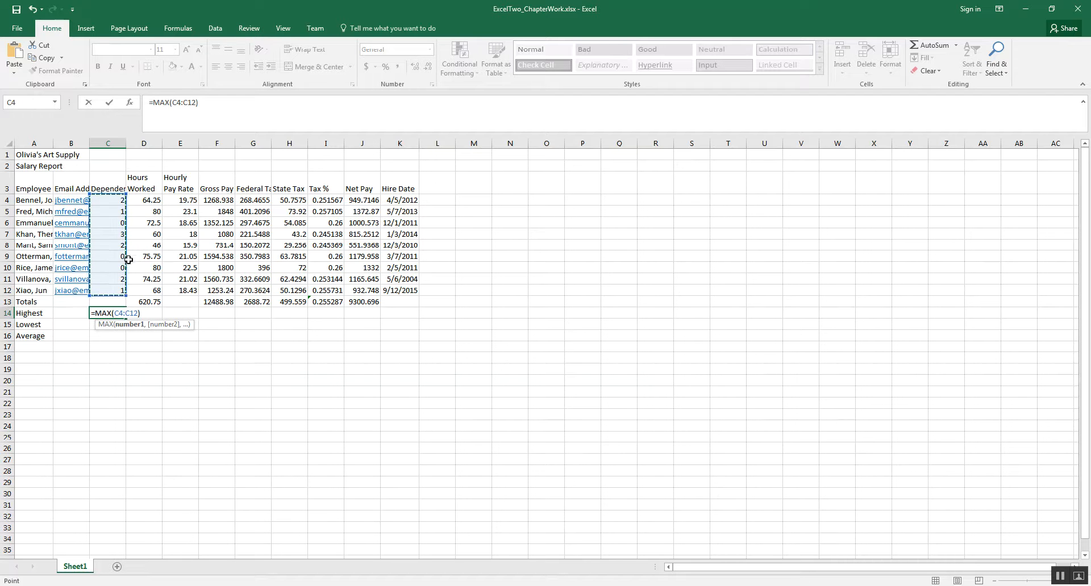
{"action": "left_click_drag", "start_coordinate": [359, 259], "coordinate": [721, 394]}
{"action": "left_click_drag", "start_coordinate": [363, 212], "coordinate": [878, 438]}
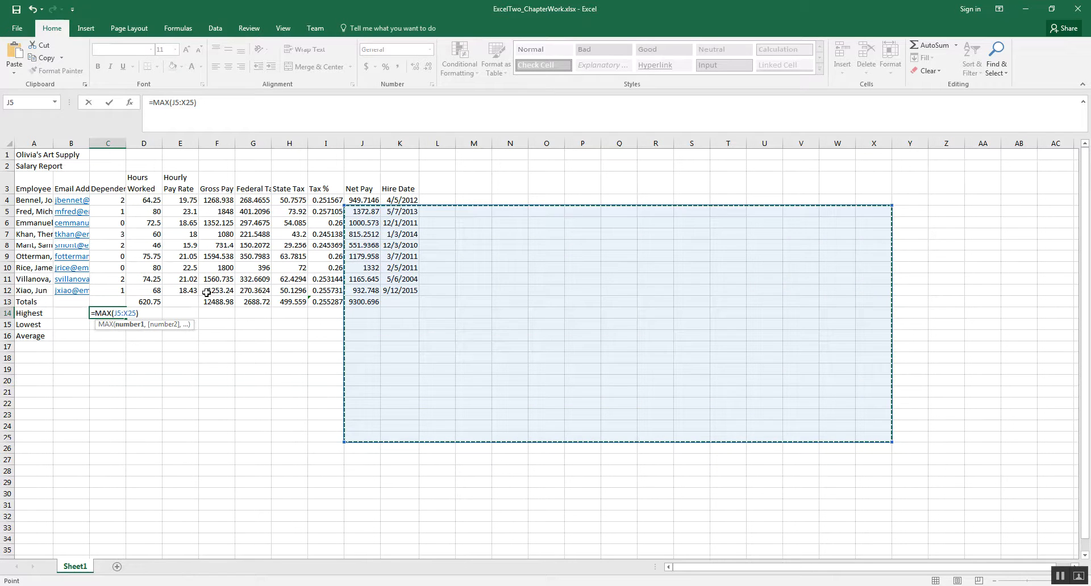
{"action": "left_click_drag", "start_coordinate": [107, 200], "coordinate": [104, 291]}
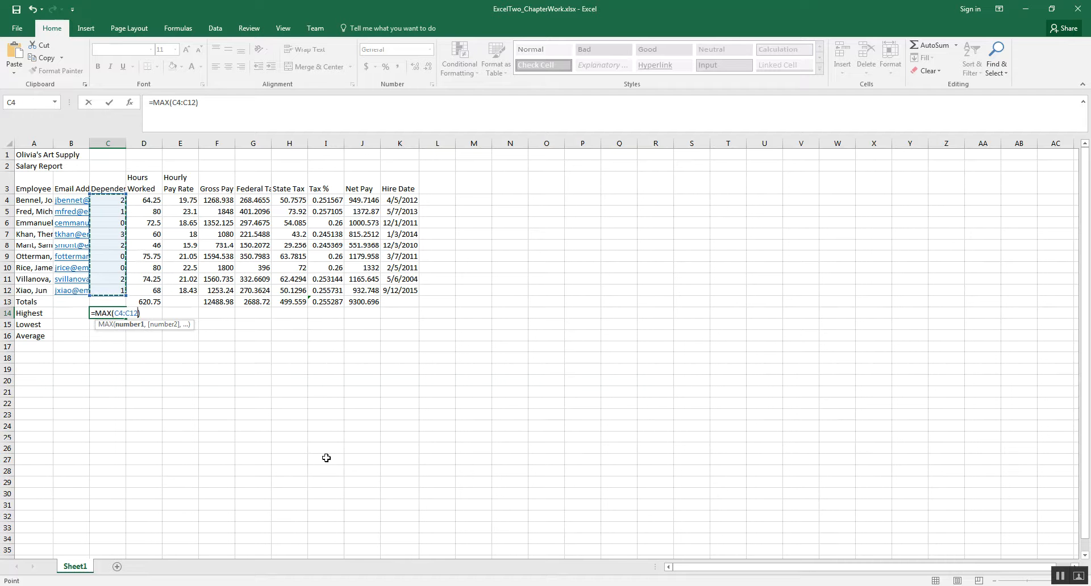
{"action": "key", "text": "Return"}
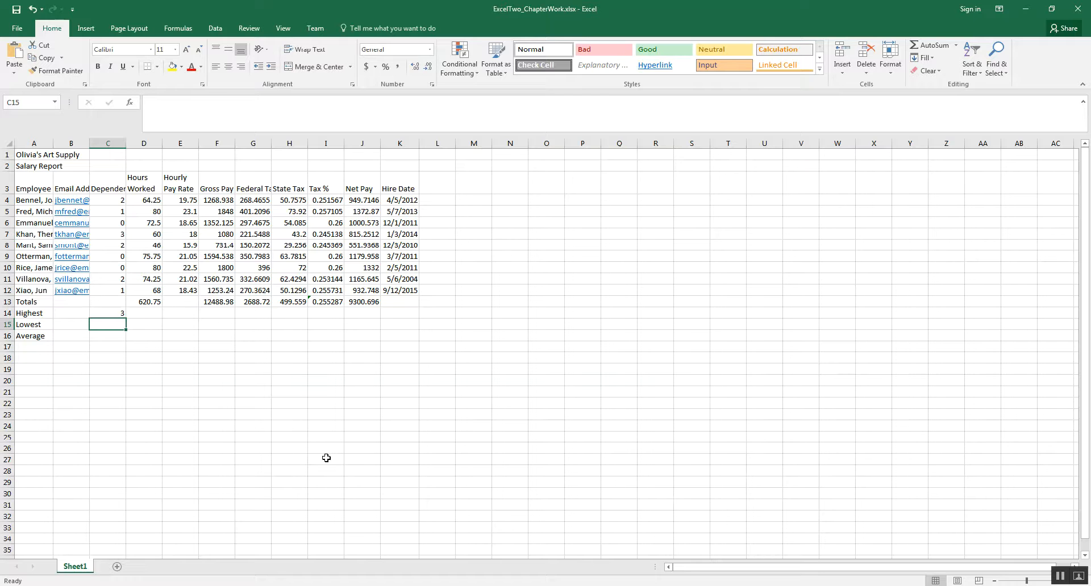
Enter a MIN formula in C15 for the lowest Dependents value, using the range C4:C12
{"action": "left_click", "coordinate": [955, 45]}
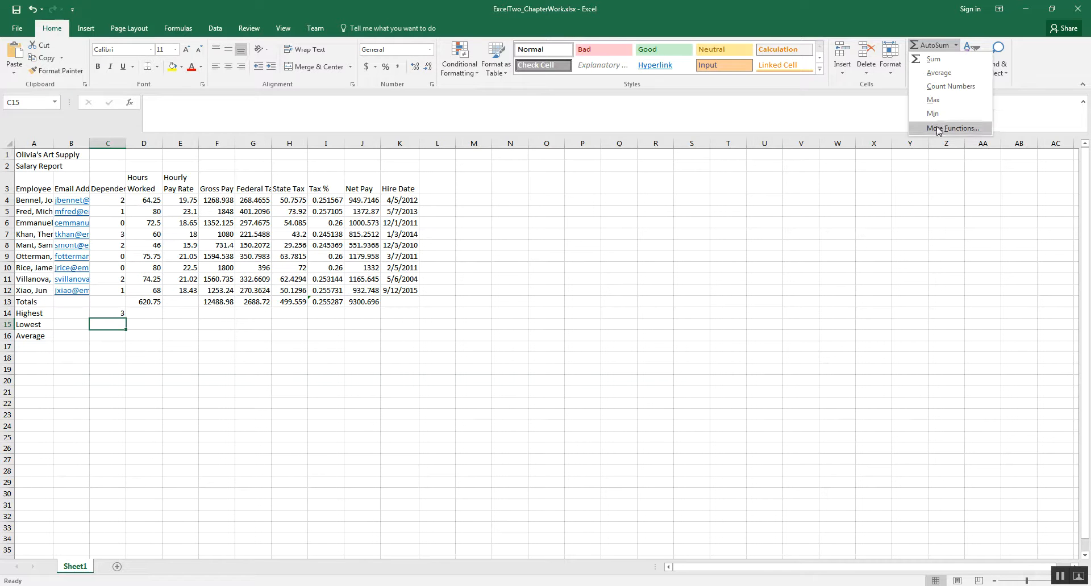
{"action": "left_click", "coordinate": [932, 113]}
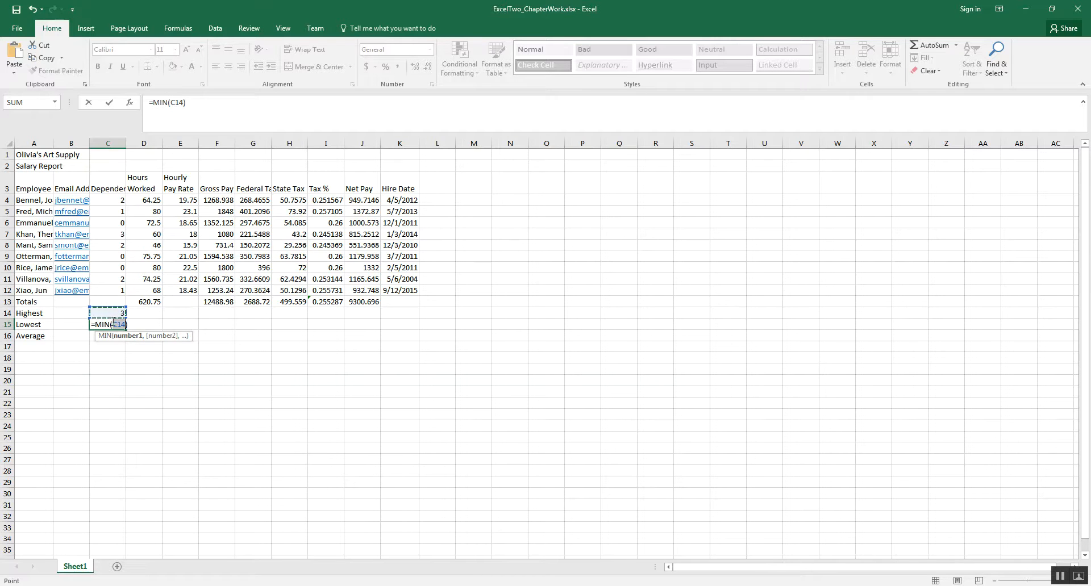
{"action": "left_click_drag", "start_coordinate": [115, 202], "coordinate": [114, 290]}
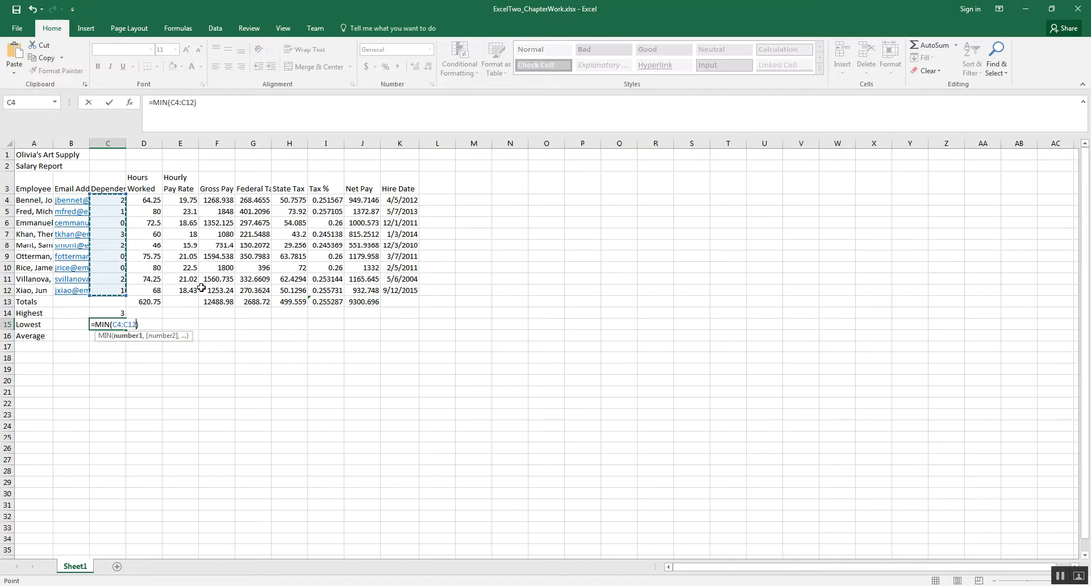
{"action": "key", "text": "Return"}
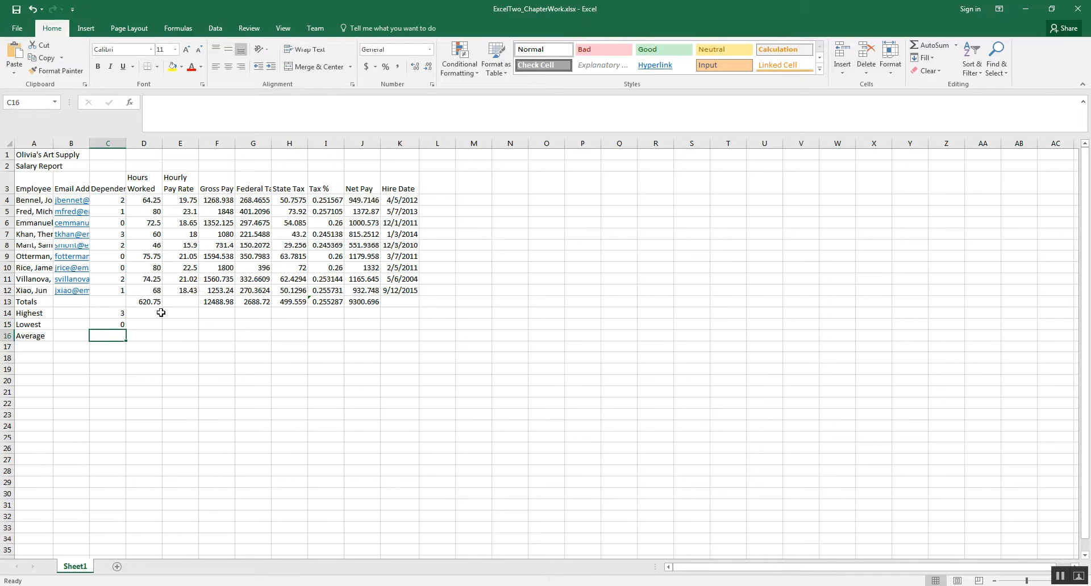
Enter an AVERAGE formula in C16 for the Dependents column, using the range C4:C12
{"action": "left_click", "coordinate": [955, 45]}
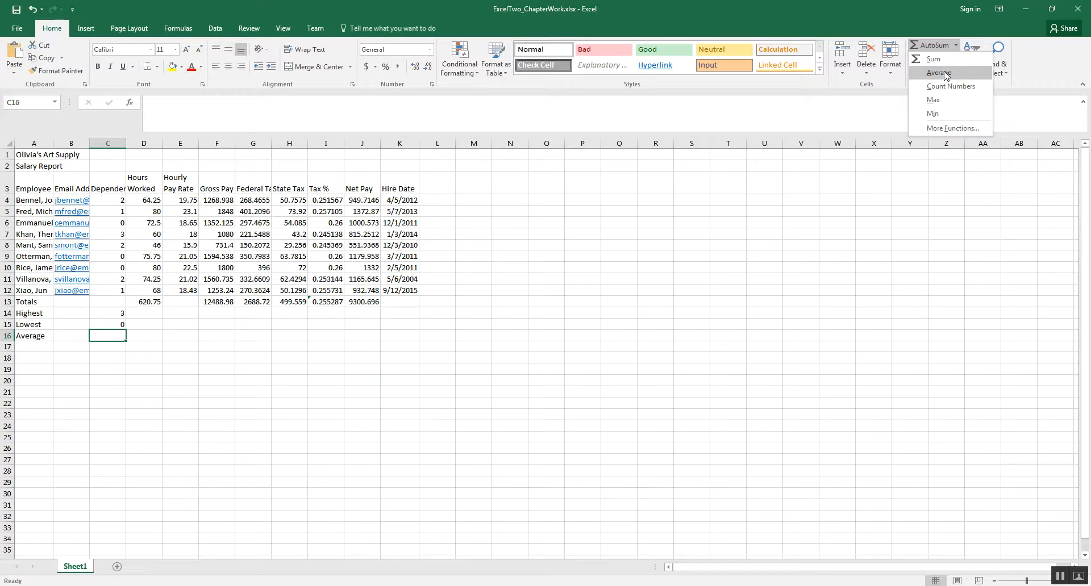
{"action": "left_click", "coordinate": [938, 72]}
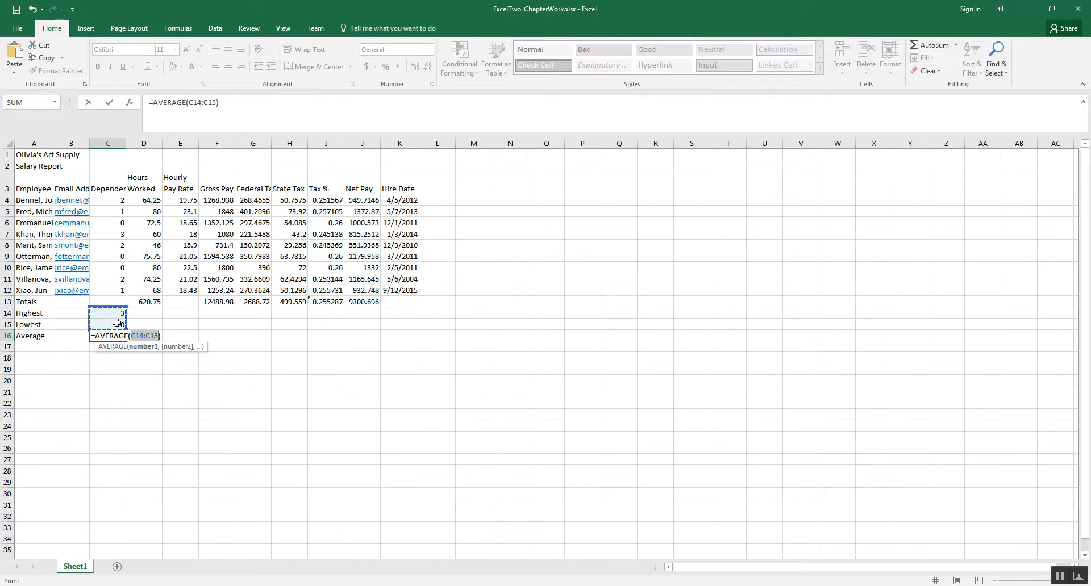
{"action": "left_click_drag", "start_coordinate": [108, 202], "coordinate": [112, 292]}
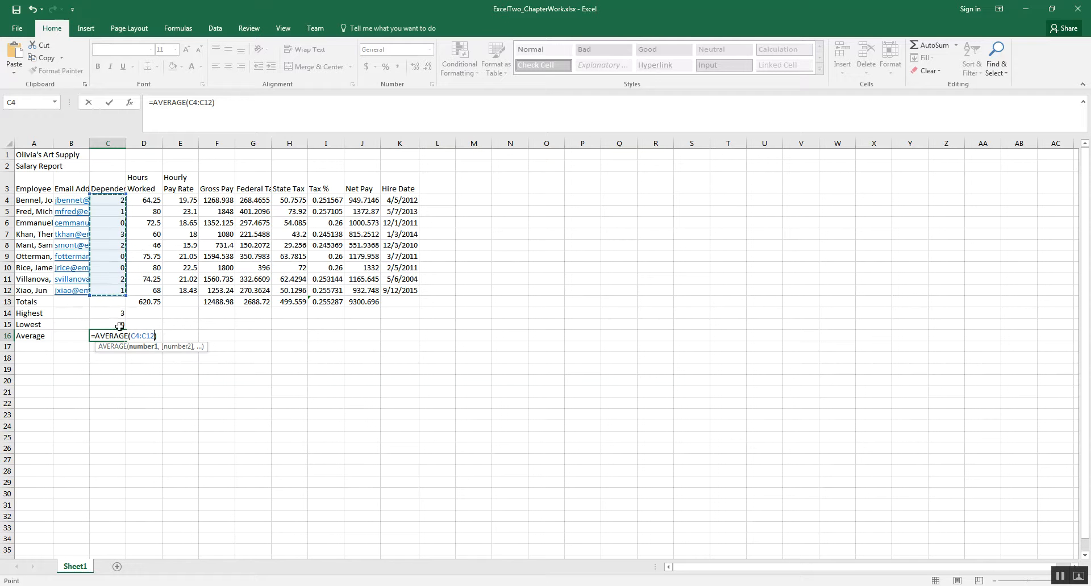
{"action": "key", "text": "Return"}
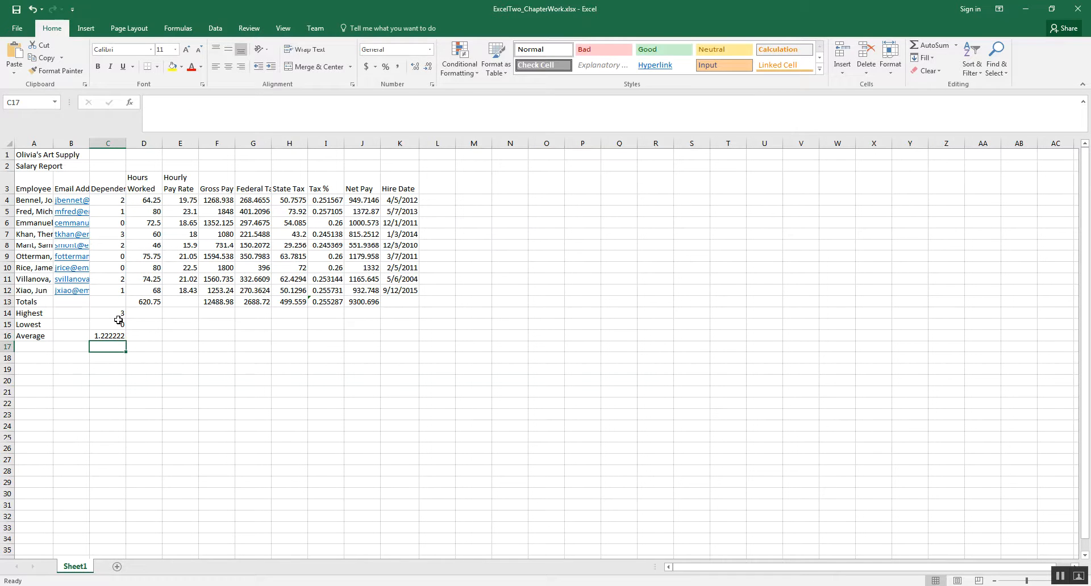
Fill the Highest, Lowest and Average formulas from C14:C16 across to column J and check the copied Federal Tax formulas
{"action": "left_click_drag", "start_coordinate": [108, 314], "coordinate": [376, 342]}
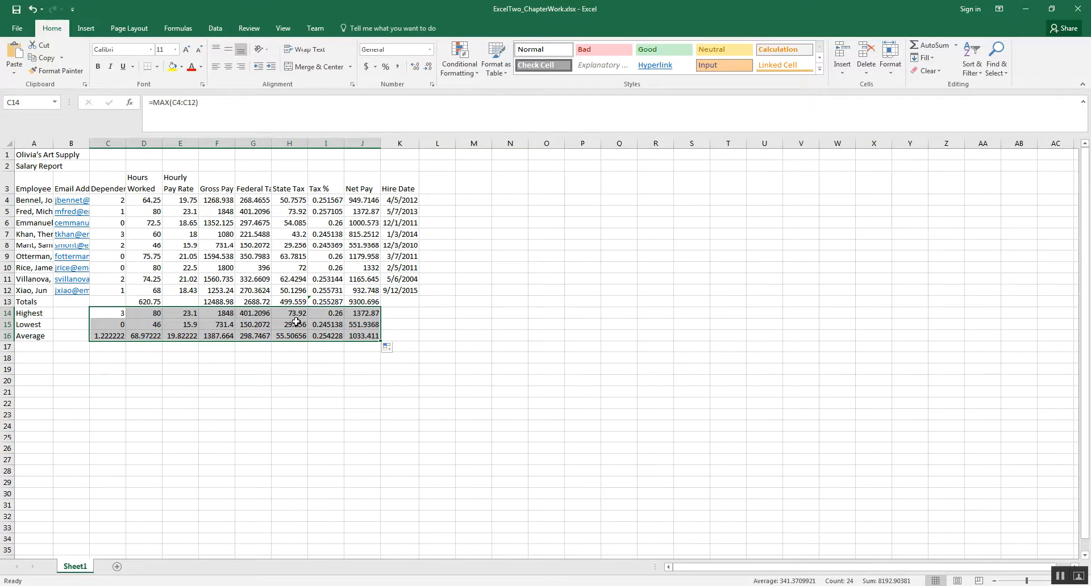
{"action": "key", "text": "ctrl+grave"}
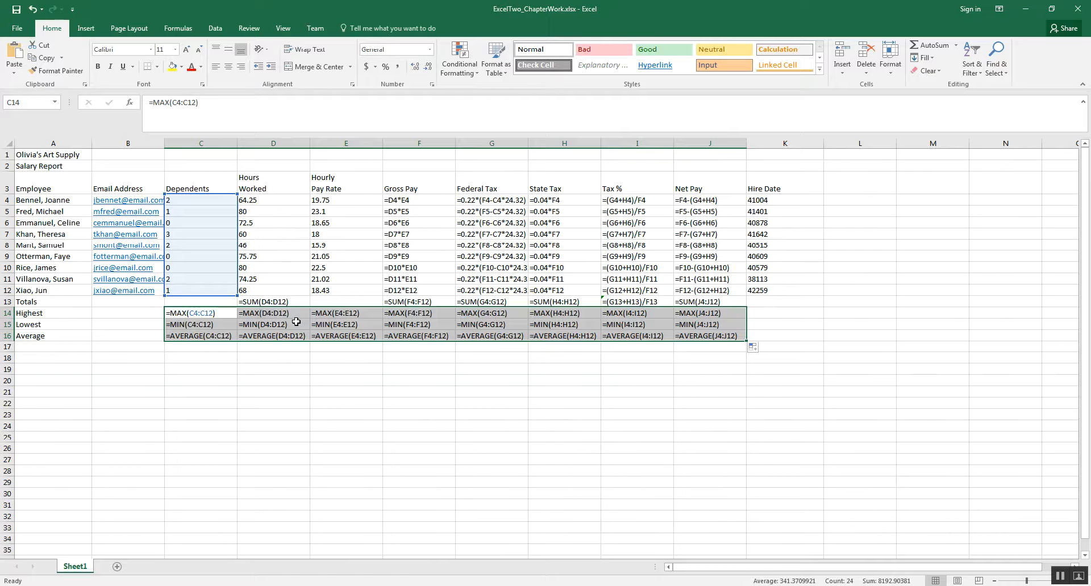
{"action": "left_click", "coordinate": [492, 313]}
{"action": "left_click", "coordinate": [503, 323]}
{"action": "left_click", "coordinate": [509, 337]}
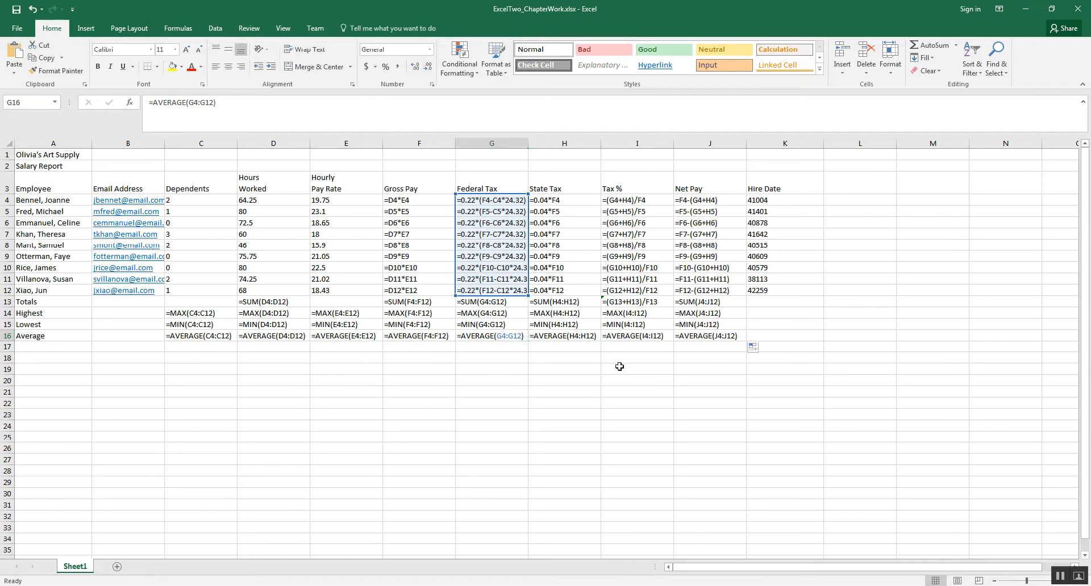
{"action": "key", "text": "ctrl+grave"}
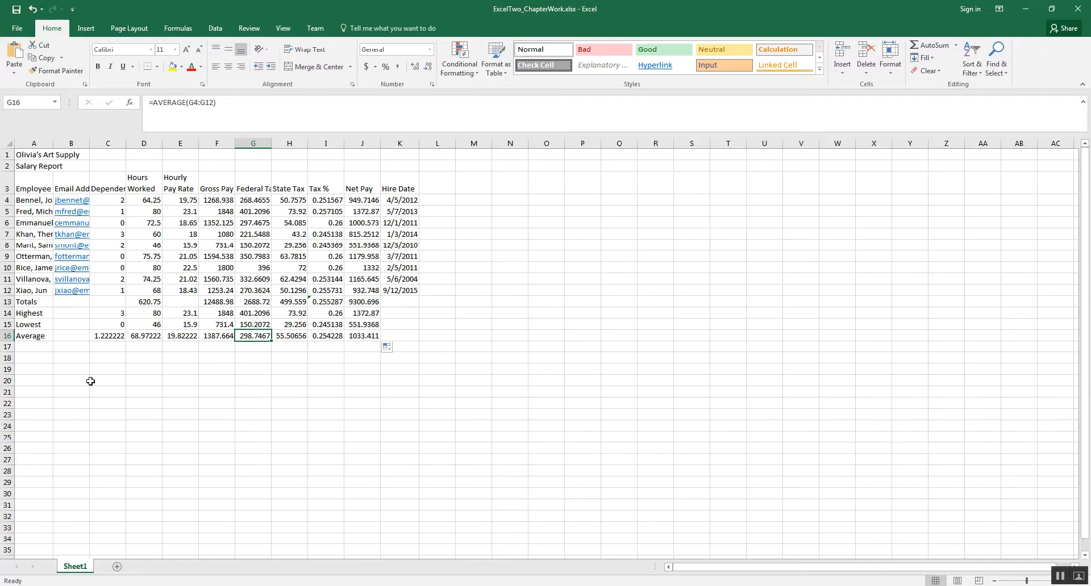
Clear the Average formula for Tax % from cell I16
{"action": "left_click", "coordinate": [320, 339]}
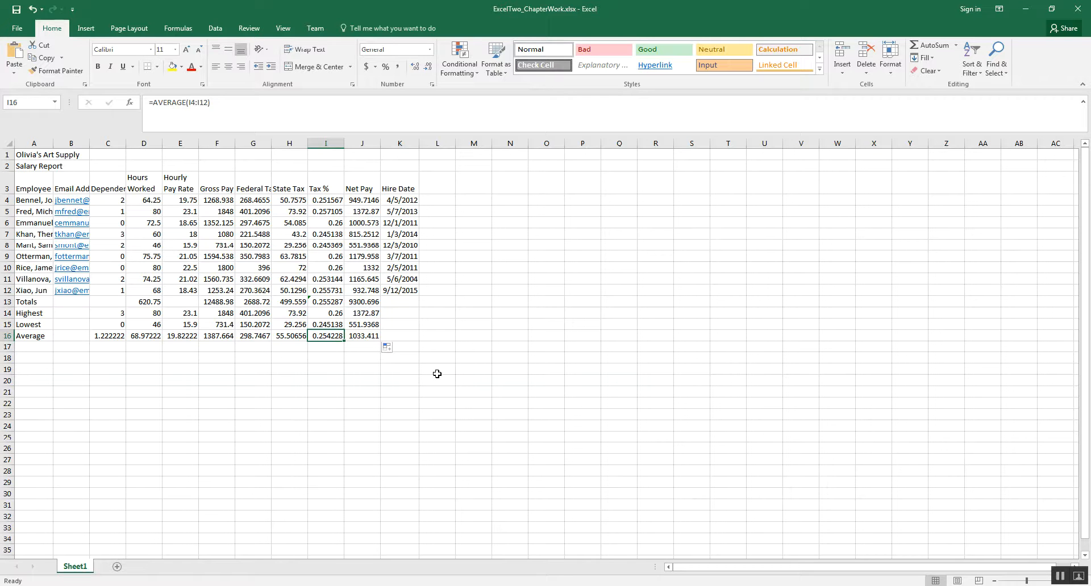
{"action": "key", "text": "Delete"}
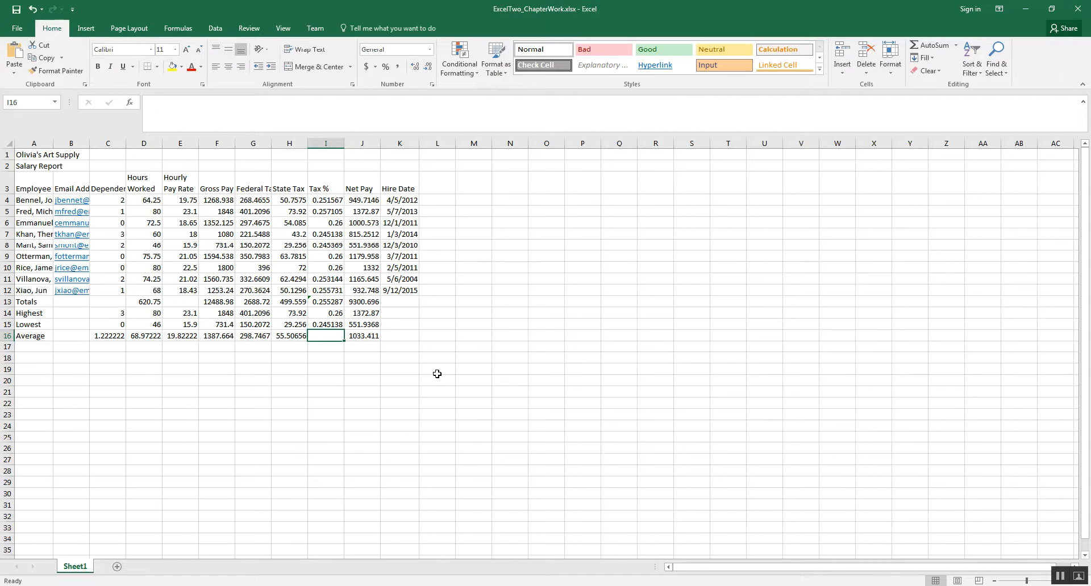